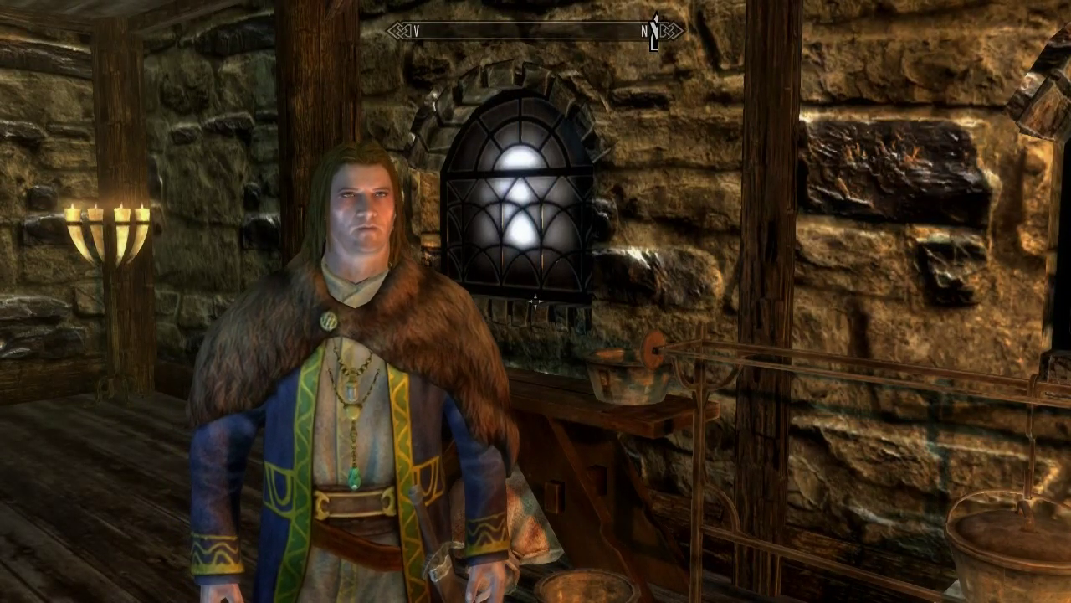
# Step: Walk up to the Nord character and run showracemenu in the console to open the race menu
pyautogui.press('w')
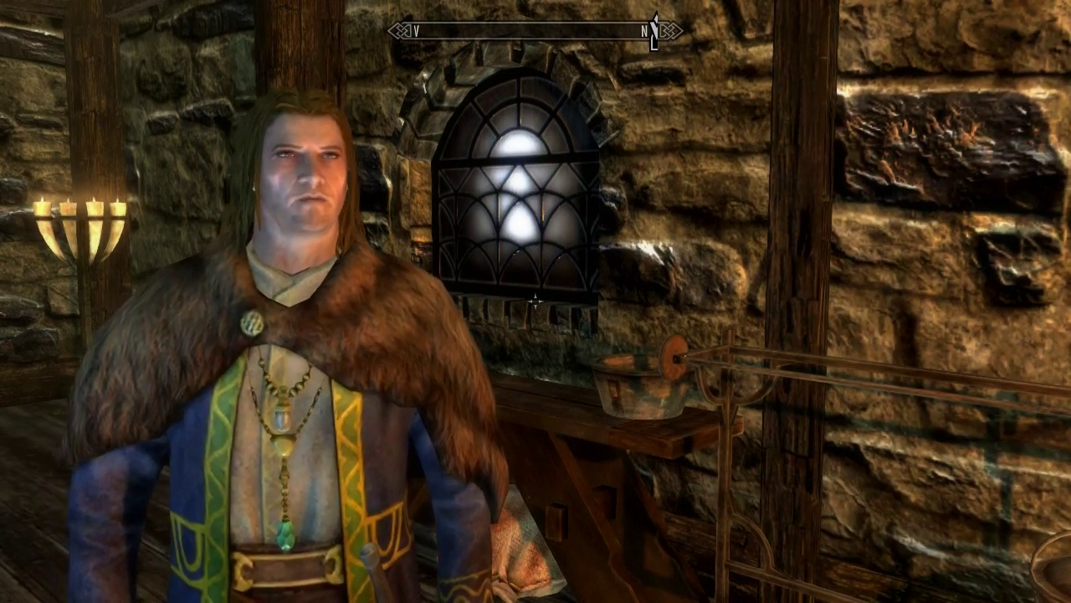
pyautogui.press('`')
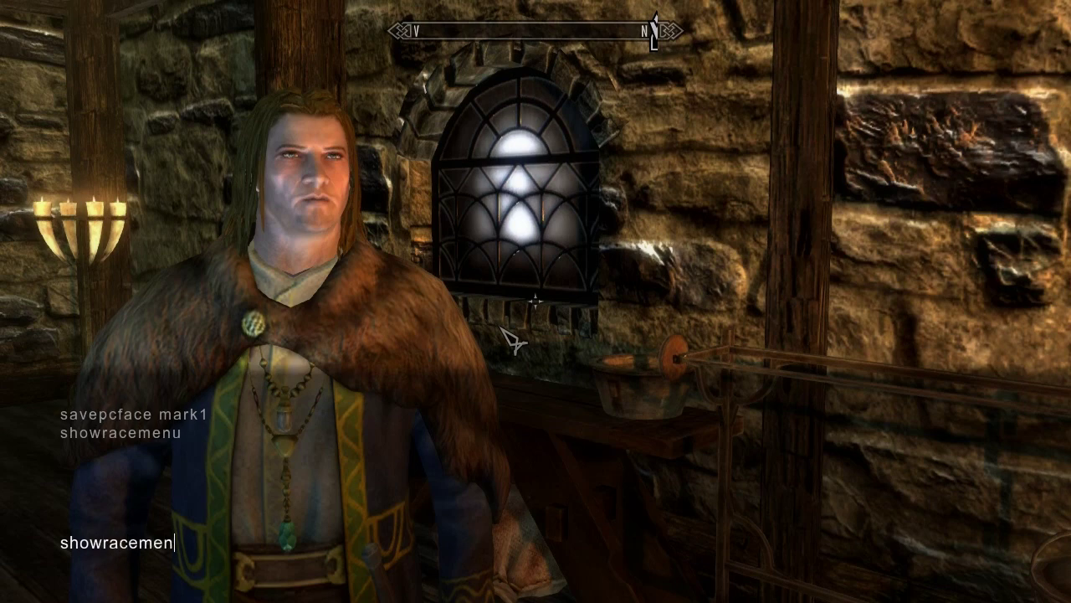
pyautogui.press('Return')
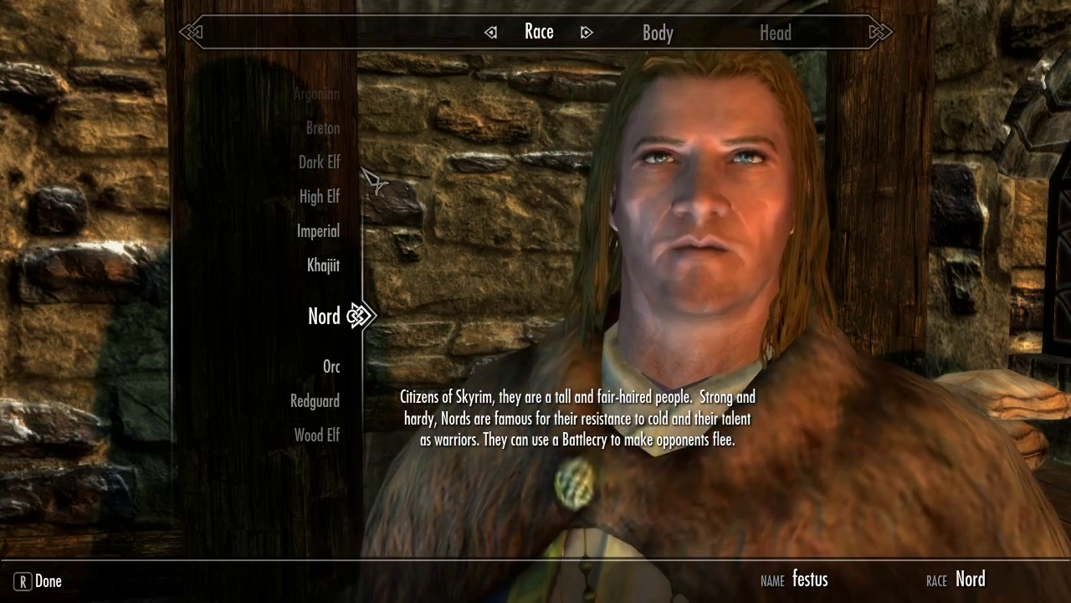
# Step: Scroll through the race list, then exit the race menu back to the game world
pyautogui.scroll(1, 322, 168)
pyautogui.scroll(1, 318, 171)
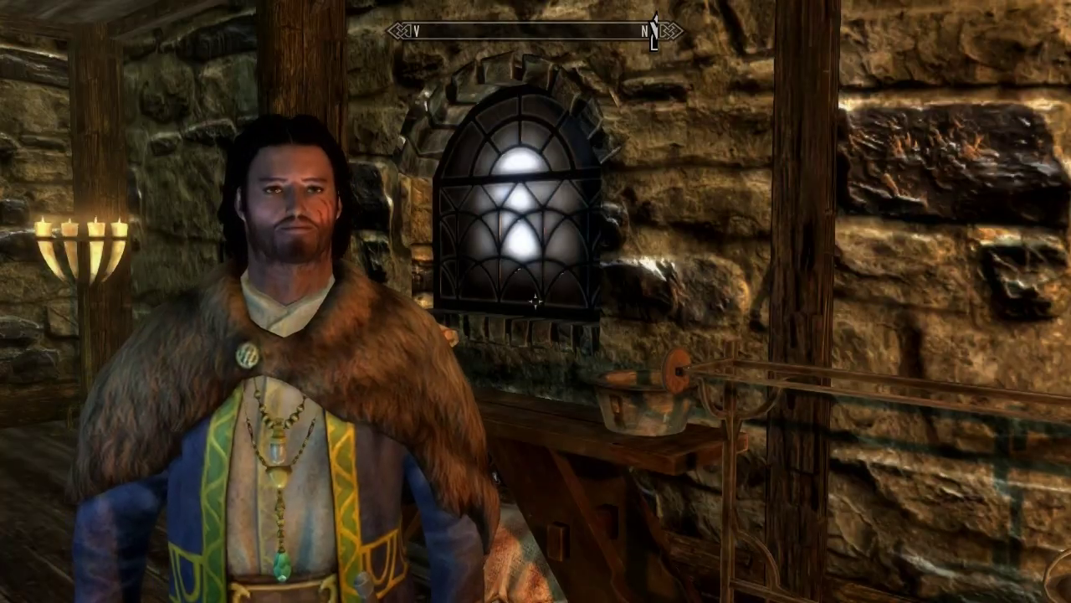
# Step: Face the character and run savepcface mark1 in the console to save his face
pyautogui.press('w')
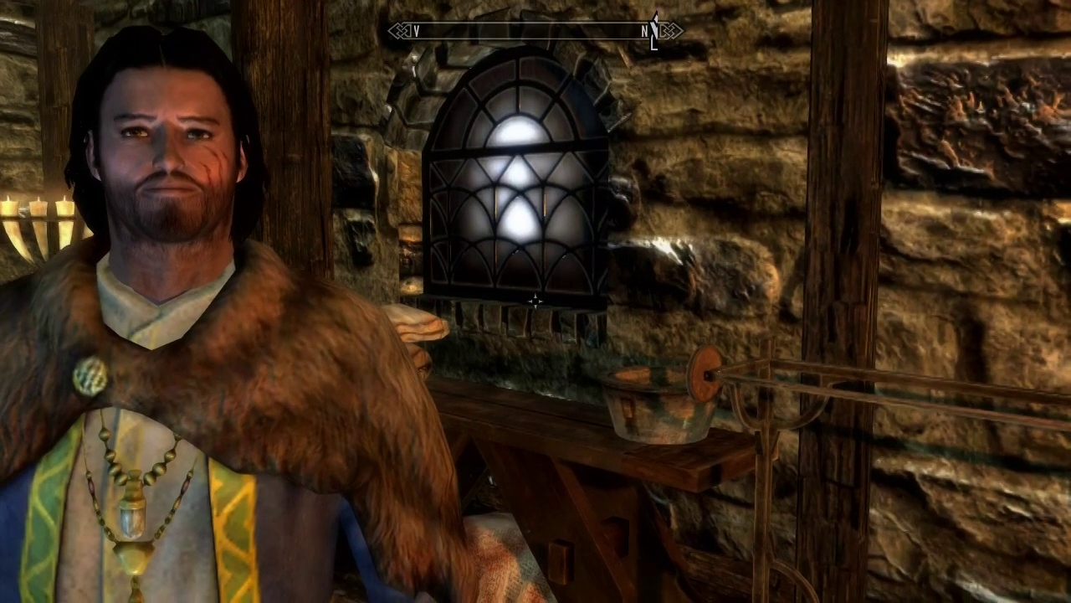
pyautogui.press('a')
pyautogui.press('d')
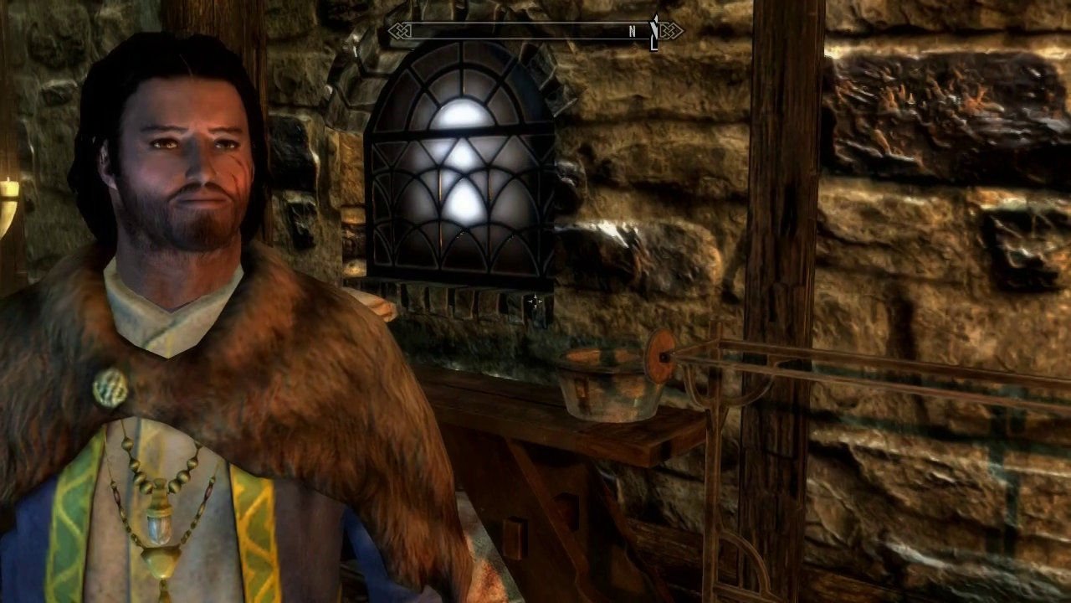
pyautogui.press('d')
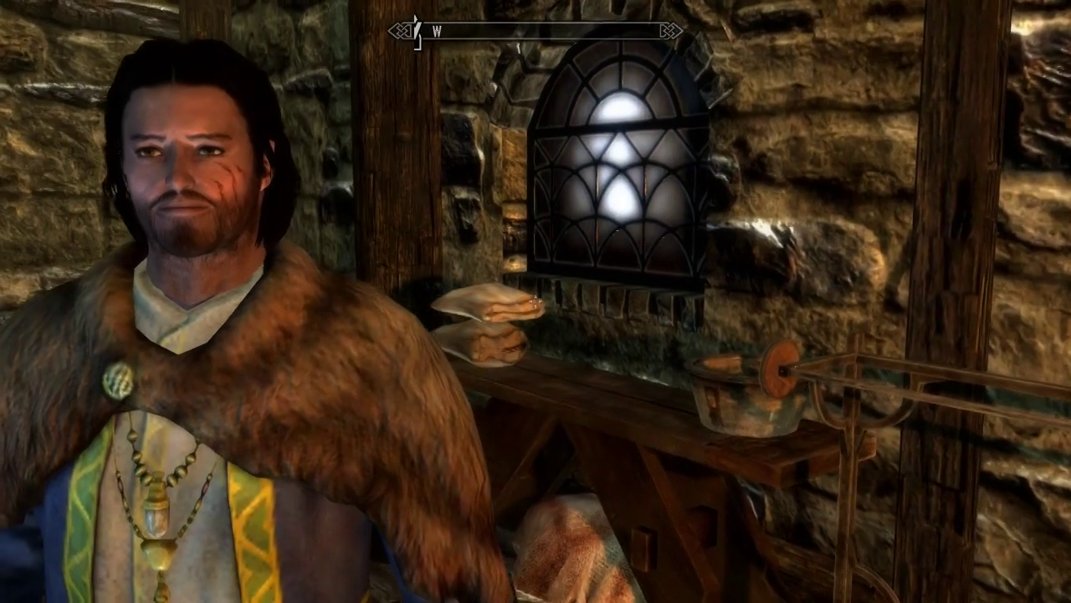
pyautogui.press('a')
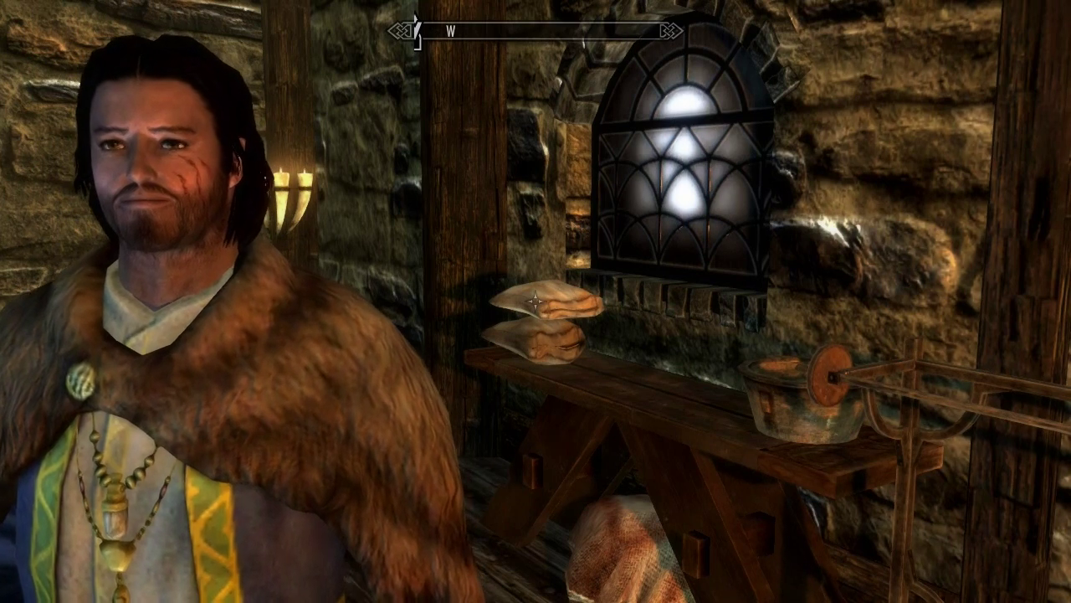
pyautogui.press('`')
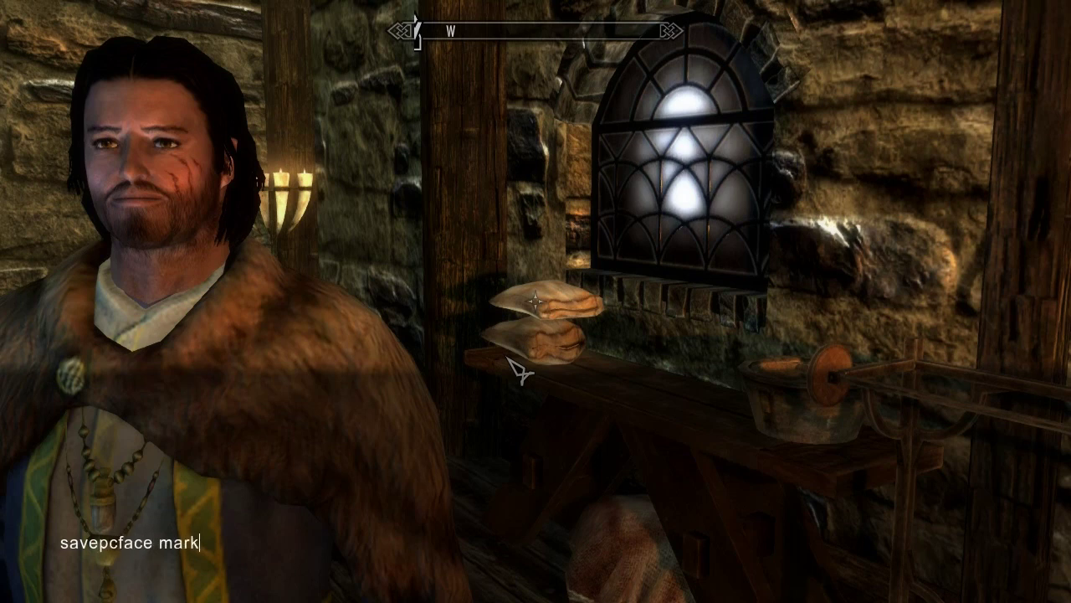
pyautogui.write('savepcface mark1')
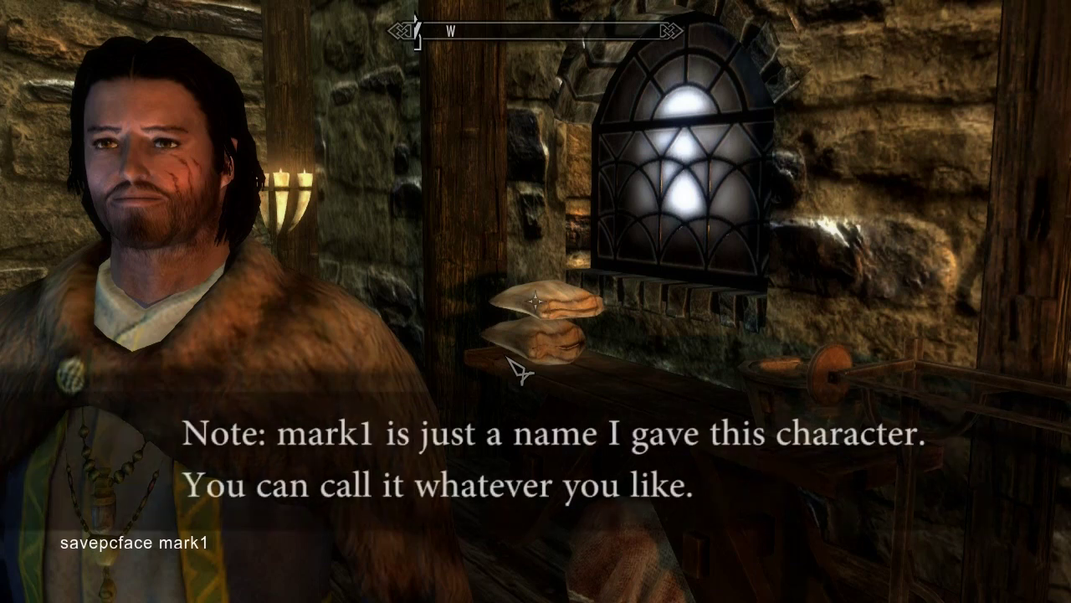
pyautogui.press('Return')
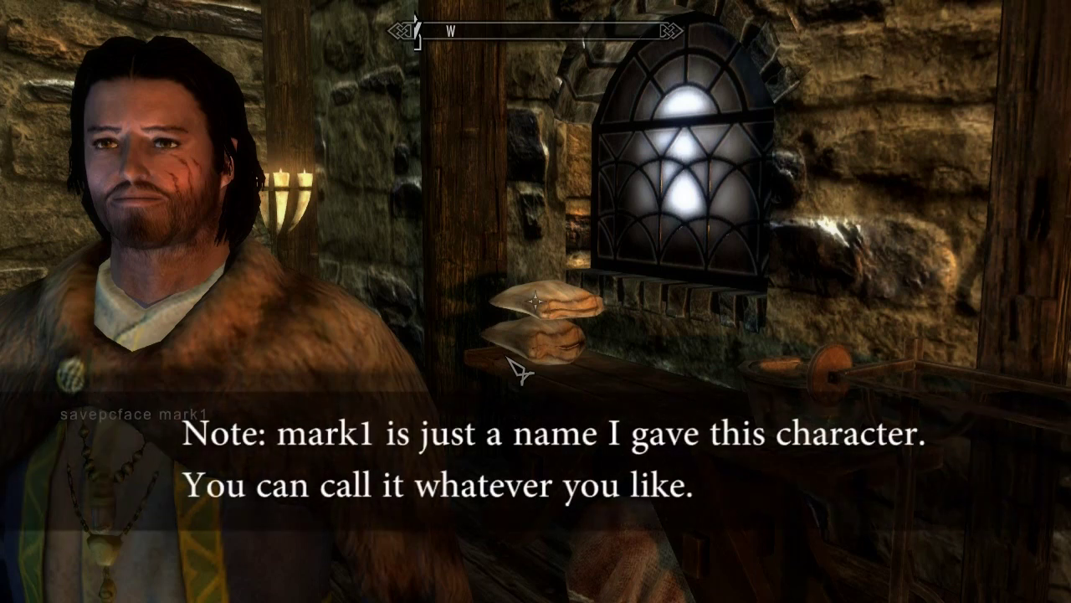
pyautogui.press('`')
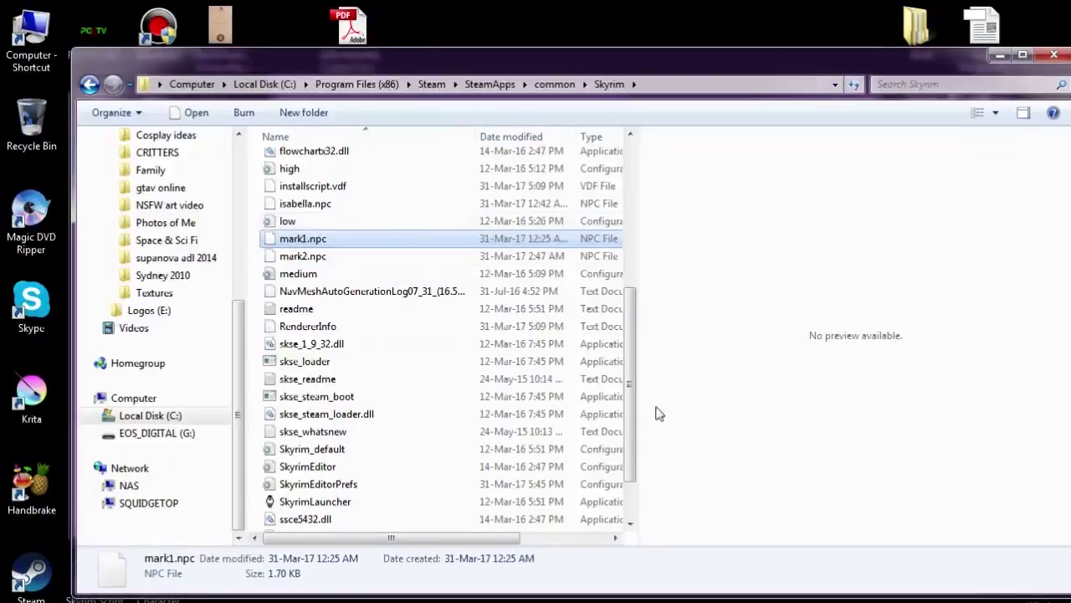
# Step: Scroll the Skyrim folder's file list in Explorer to find mark1.npc
pyautogui.moveTo(633, 431); pyautogui.dragTo(641, 285)
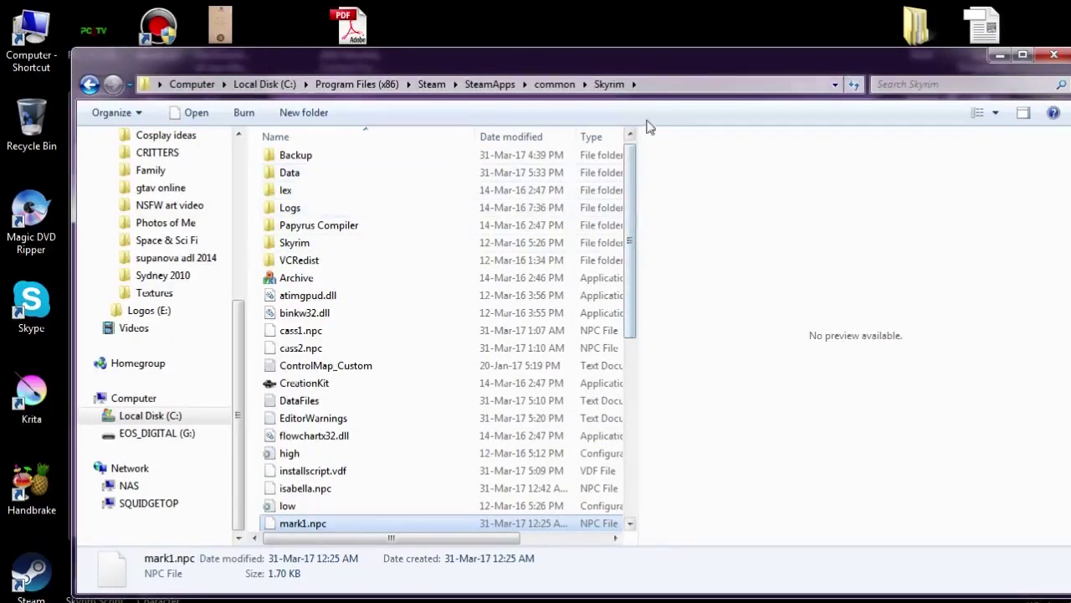
pyautogui.moveTo(635, 186); pyautogui.dragTo(640, 300)
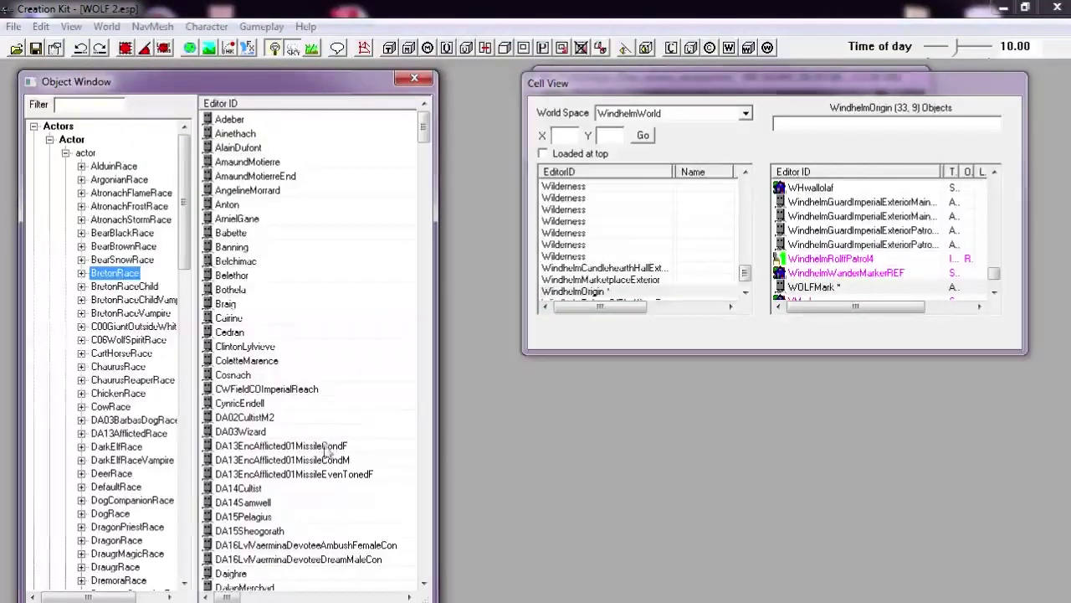
# Step: Create a new actor record from the Actor list's right-click New command
pyautogui.rightClick(295, 318)
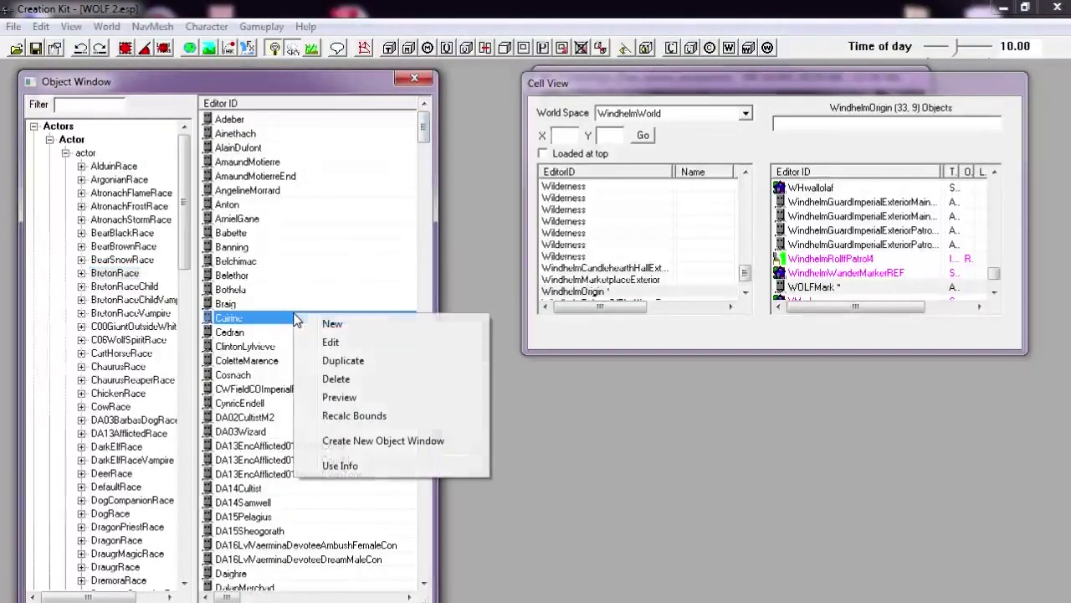
pyautogui.click(335, 324)
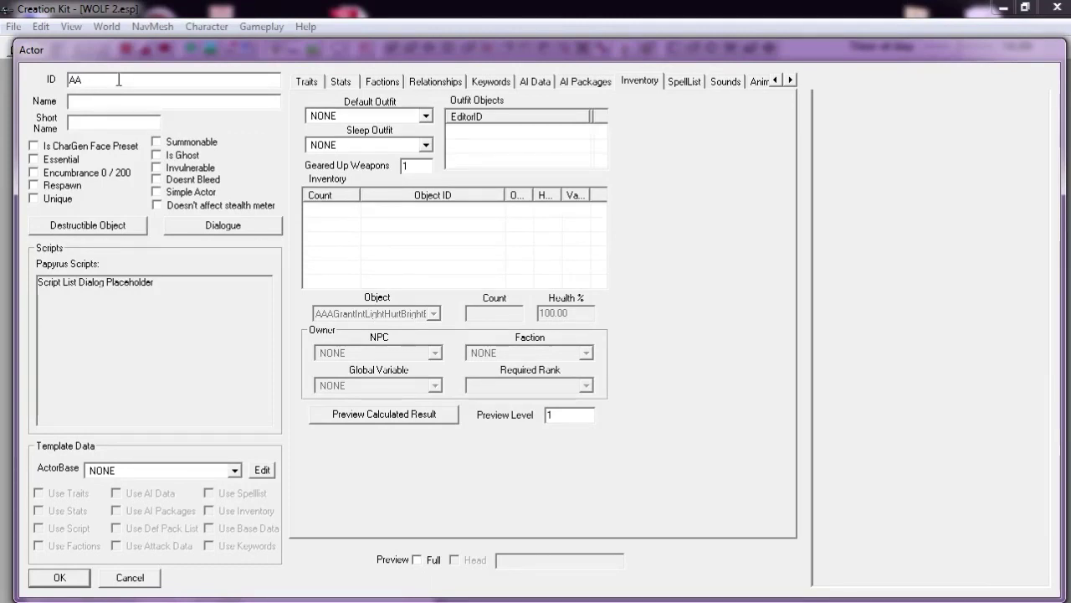
# Step: Enter AAMark as the actor's ID and Mark as its name
pyautogui.write('rk')
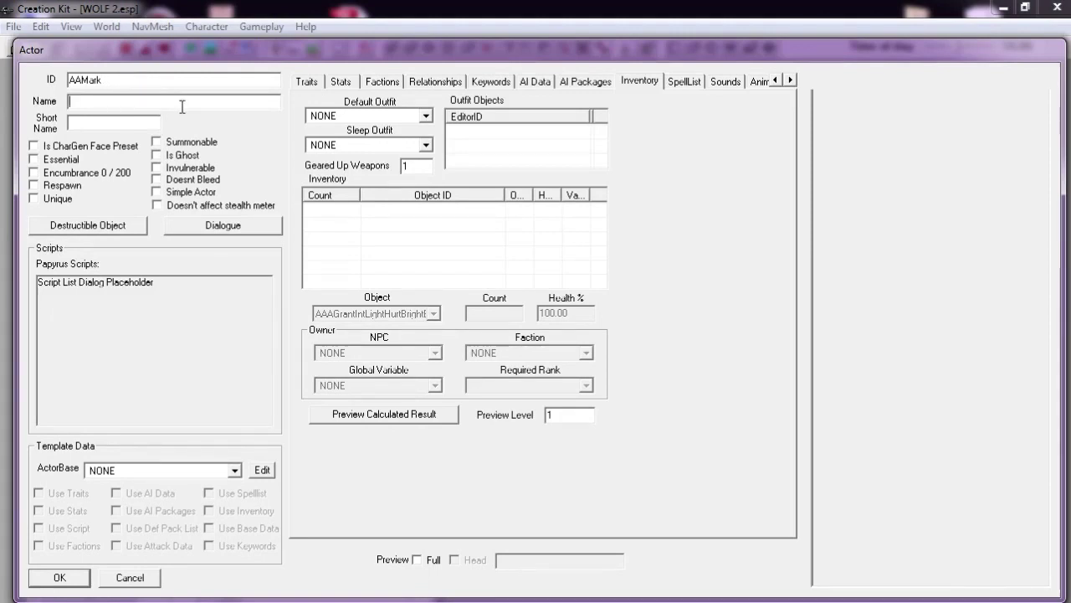
pyautogui.click(182, 103)
pyautogui.write('Mark')
# Step: Set the actor's race to HighElfRace and tick Female on the Traits page
pyautogui.click(316, 84)
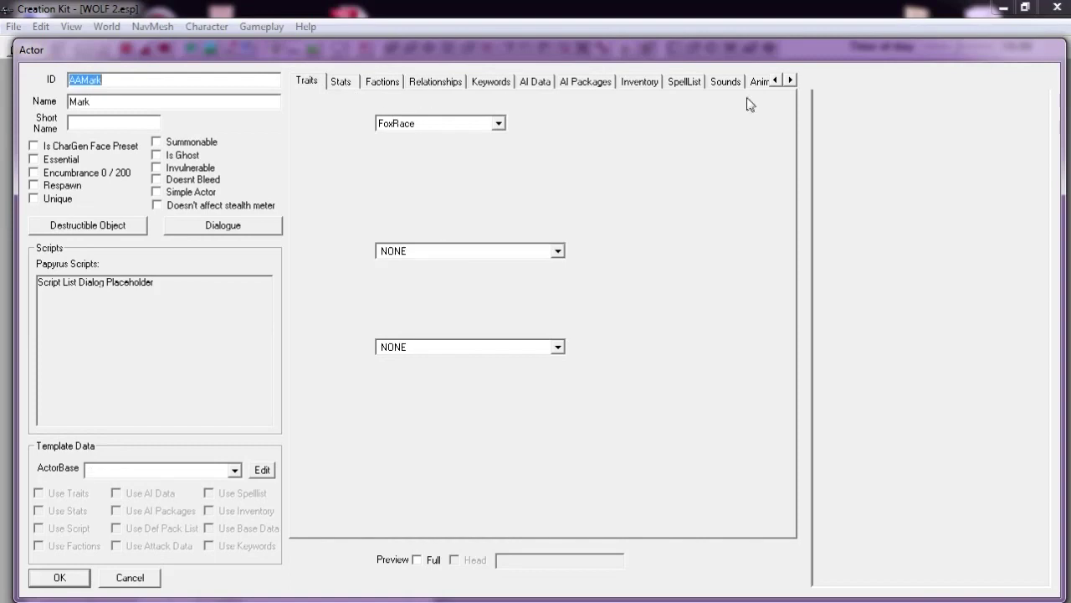
pyautogui.click(498, 124)
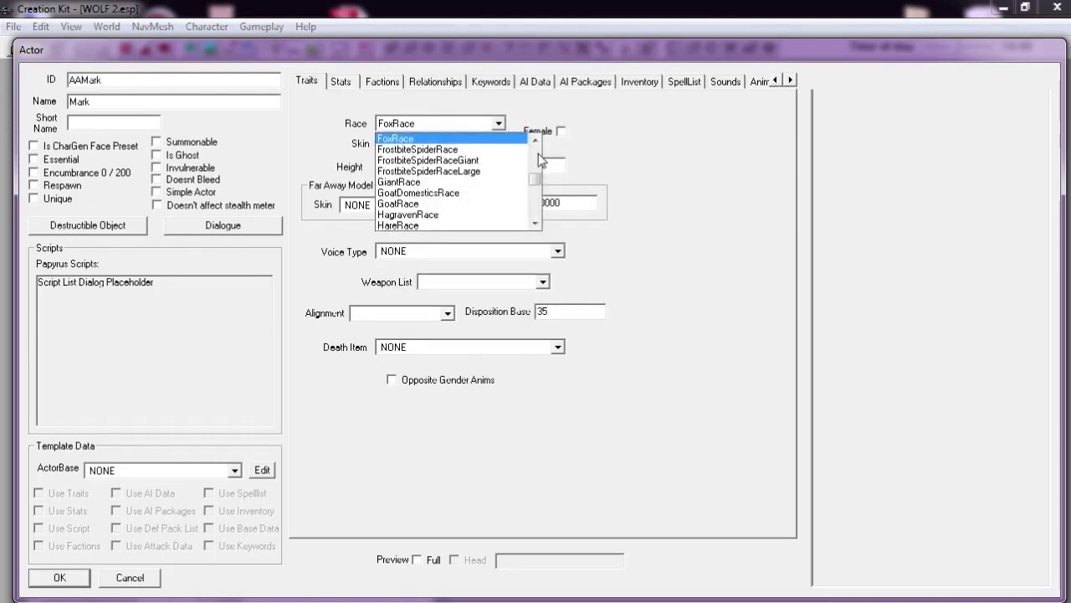
pyautogui.moveTo(536, 179)
pyautogui.mouseDown()
pyautogui.moveTo(533, 198)
pyautogui.moveTo(539, 183)
pyautogui.mouseUp()
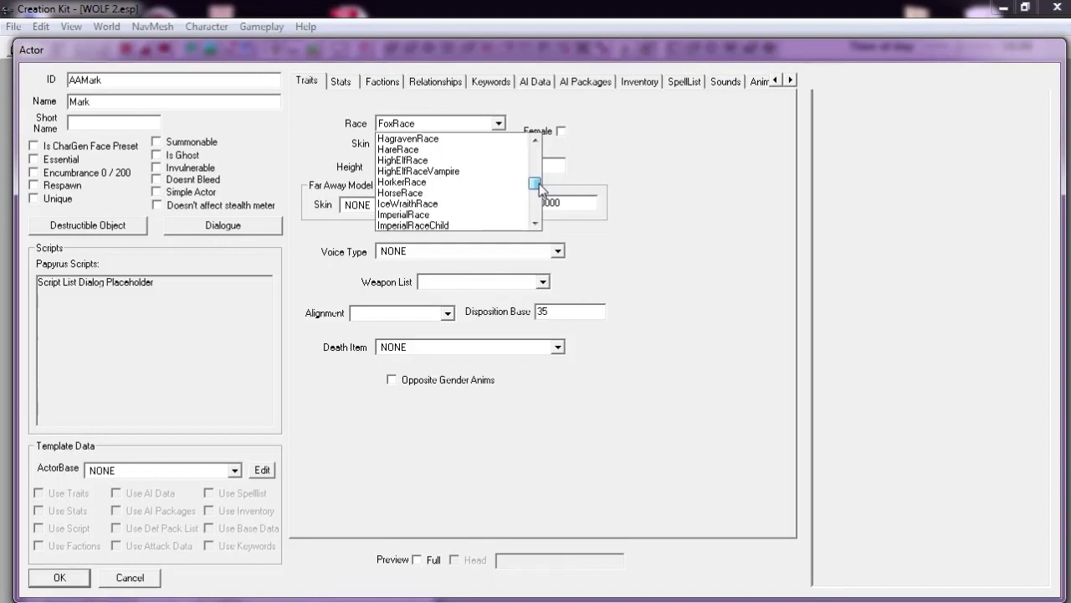
pyautogui.click(478, 161)
pyautogui.click(565, 133)
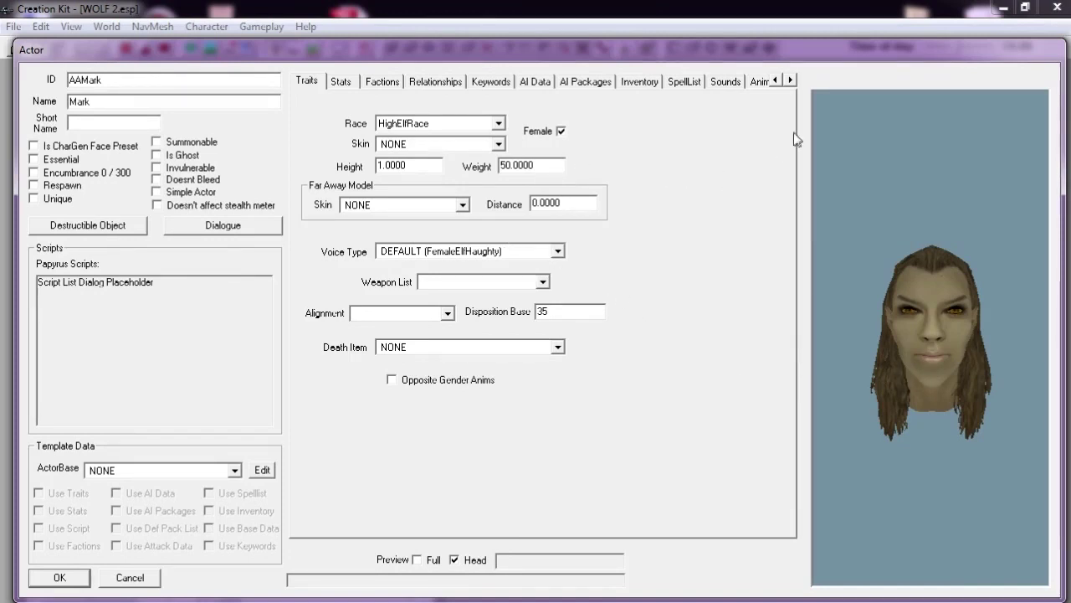
# Step: Go to the Character Gen Parts page and start an Import of a saved face file
pyautogui.click(792, 81)
pyautogui.click(792, 80)
pyautogui.click(792, 81)
pyautogui.click(792, 80)
pyautogui.click(792, 81)
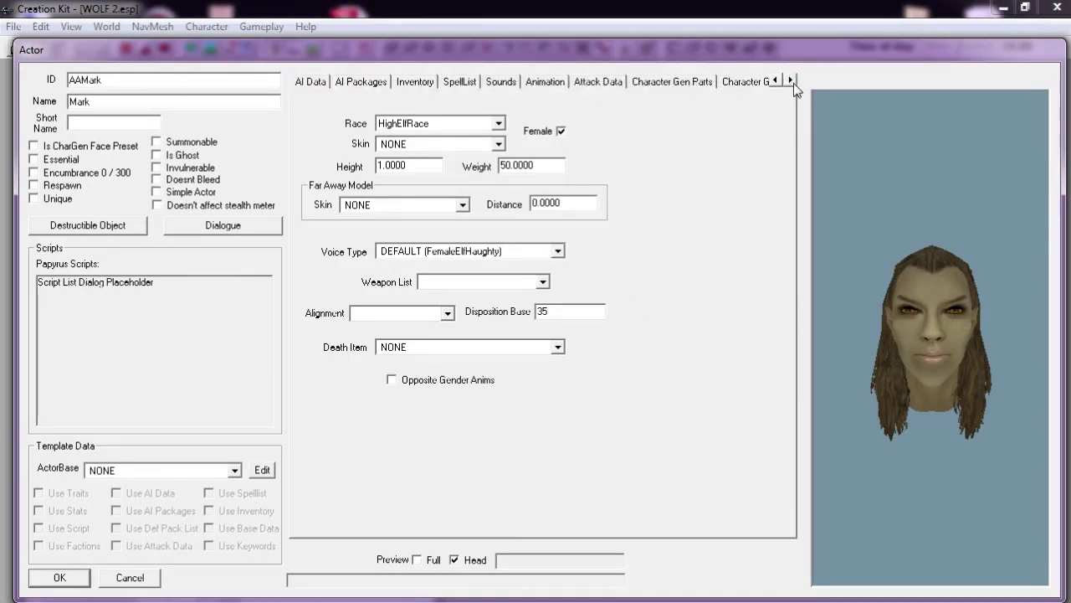
pyautogui.click(685, 81)
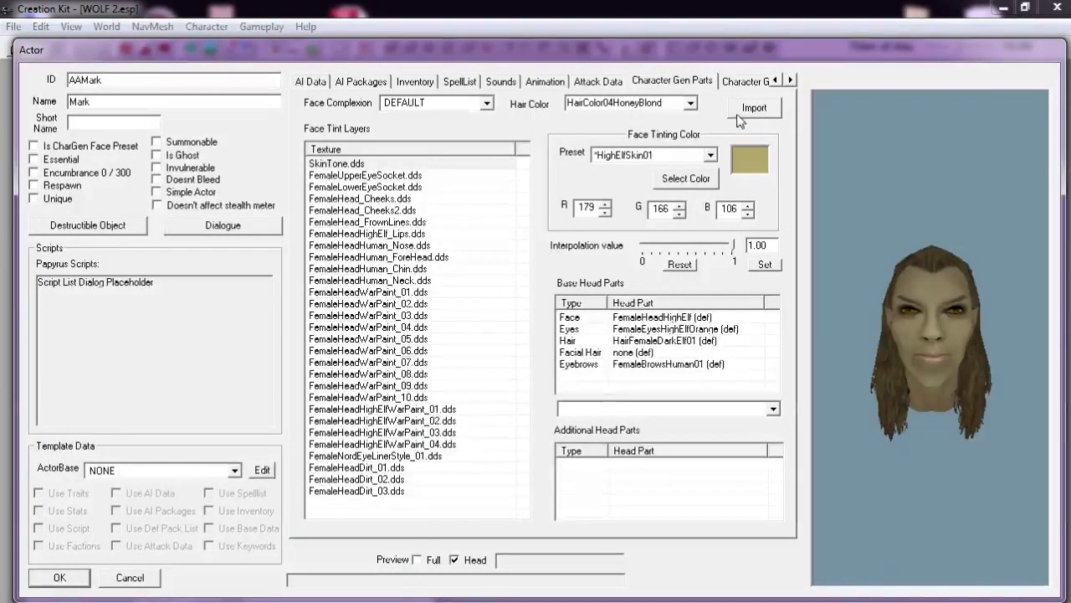
pyautogui.click(750, 113)
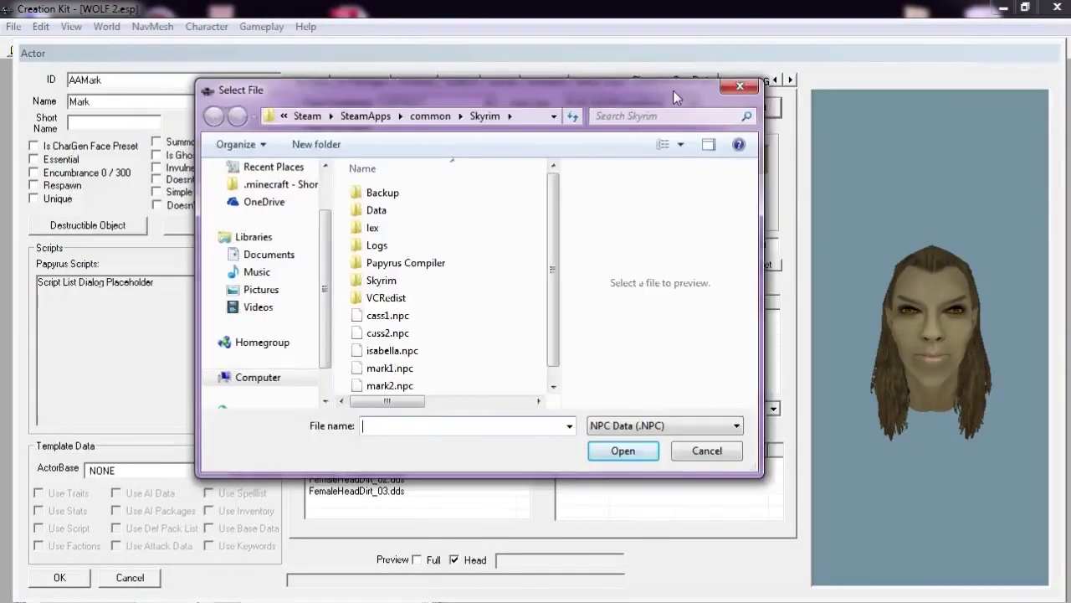
# Step: Select mark1.npc in the Skyrim folder and import it into the actor
pyautogui.moveTo(673, 90); pyautogui.dragTo(681, 79)
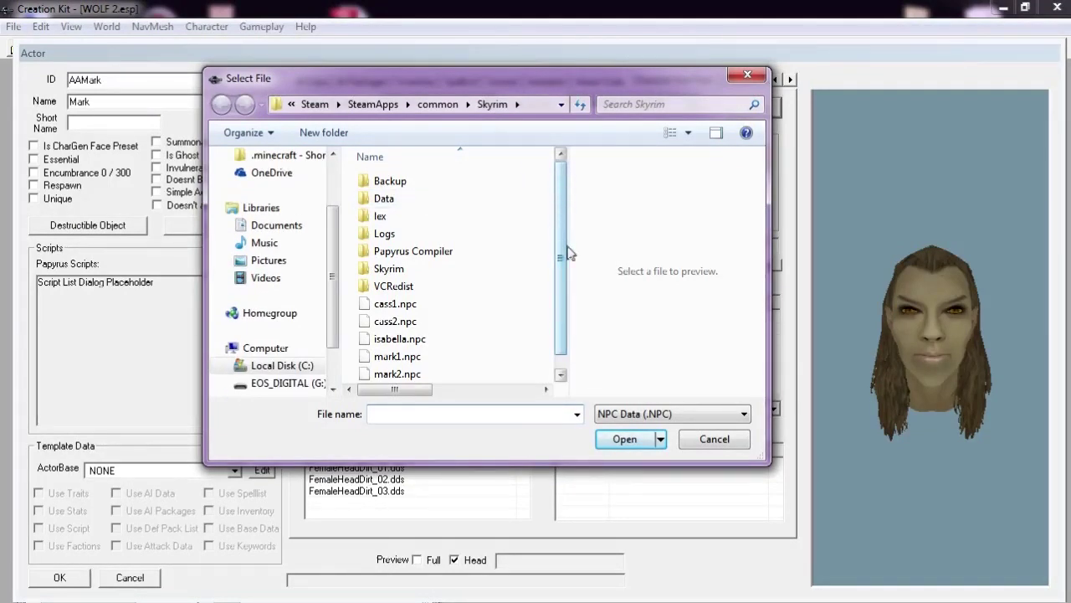
pyautogui.scroll(-1, 568, 253)
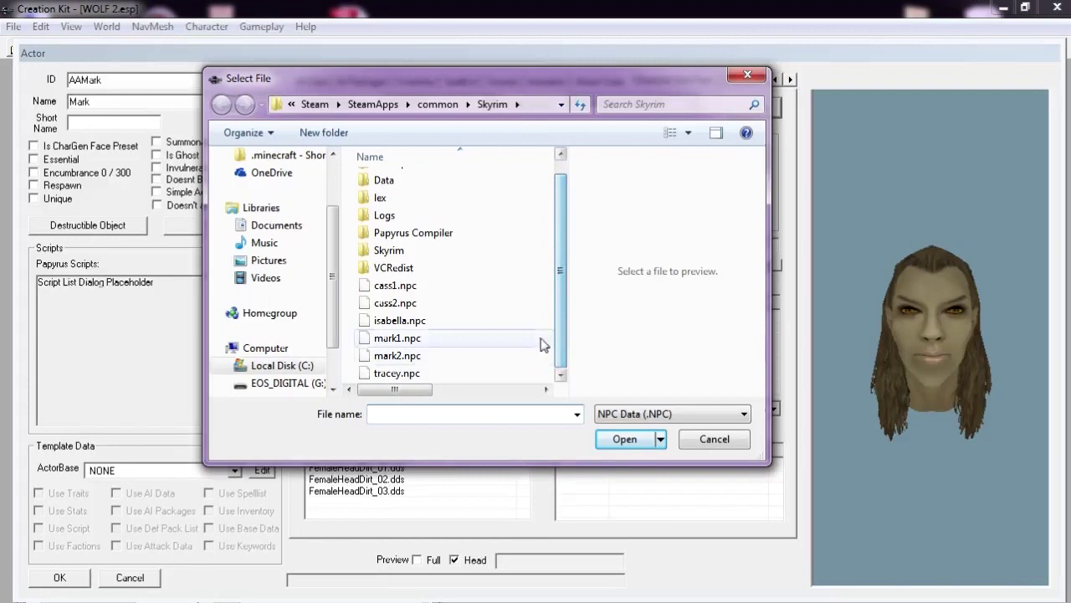
pyautogui.click(377, 343)
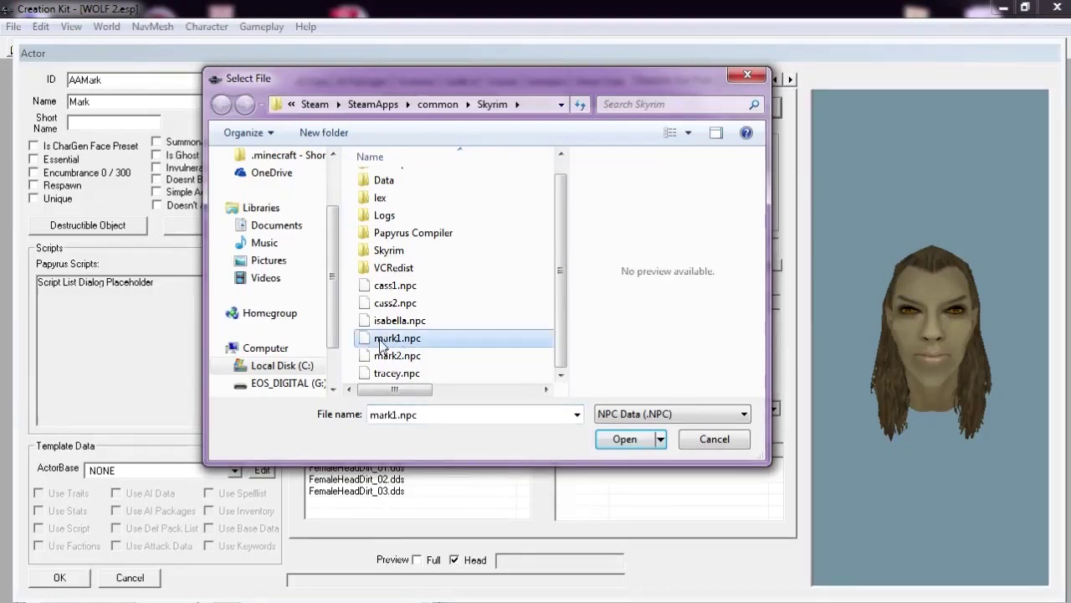
pyautogui.click(626, 444)
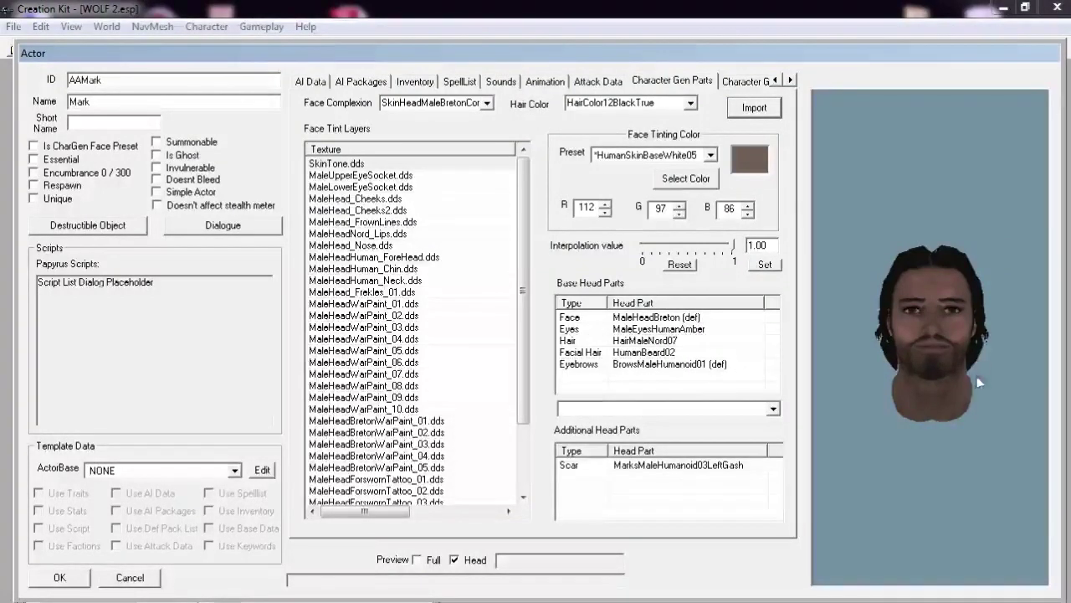
# Step: Change Mark's hair colour to HairColor06Auburn and rotate the head preview to check it
pyautogui.scroll(5, 960, 369)
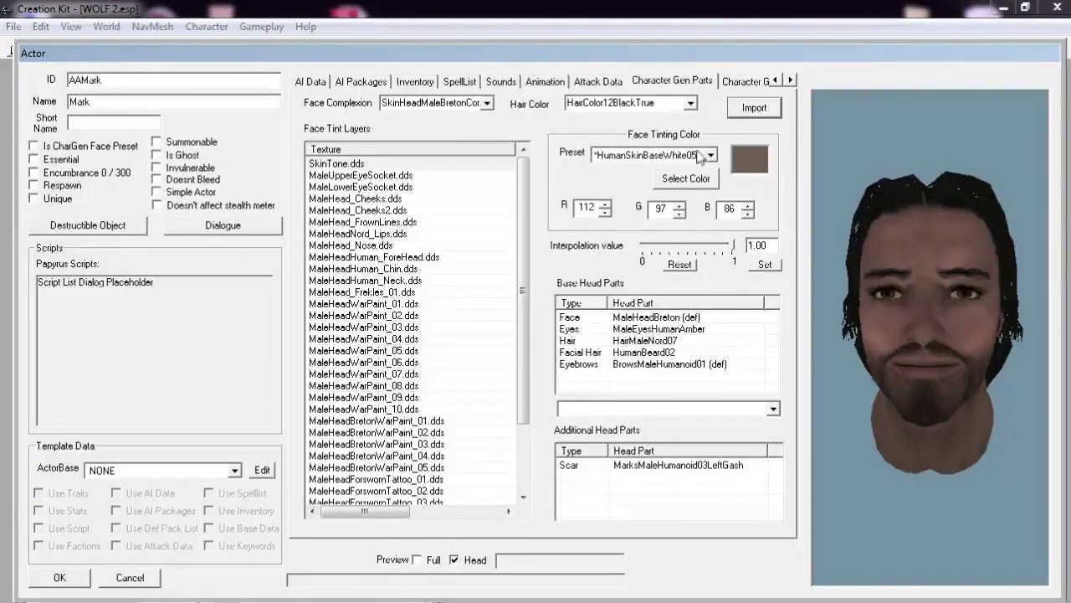
pyautogui.click(677, 102)
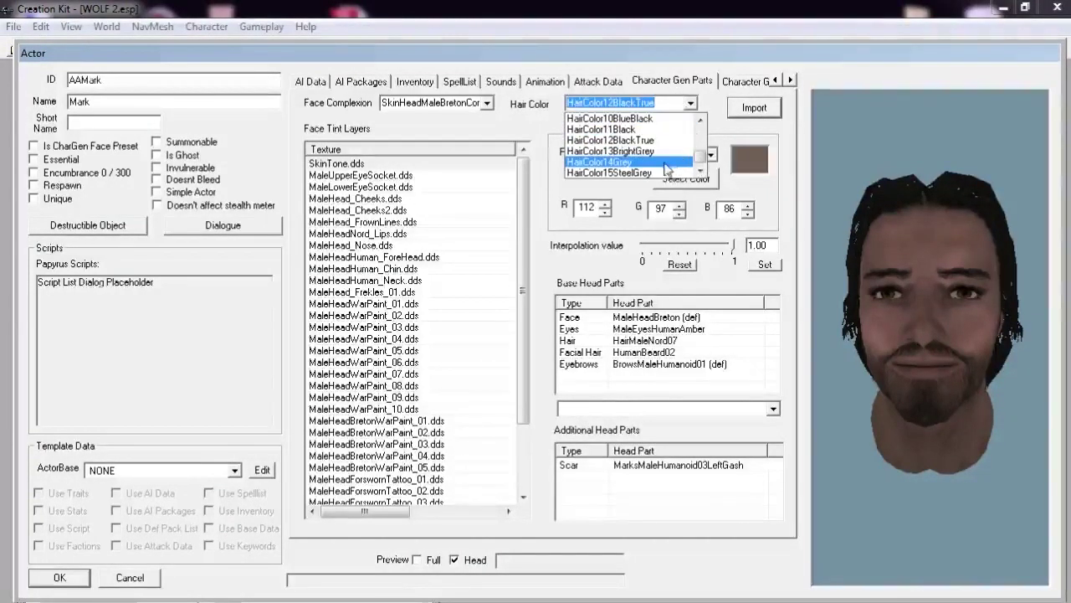
pyautogui.moveTo(701, 160); pyautogui.dragTo(702, 154)
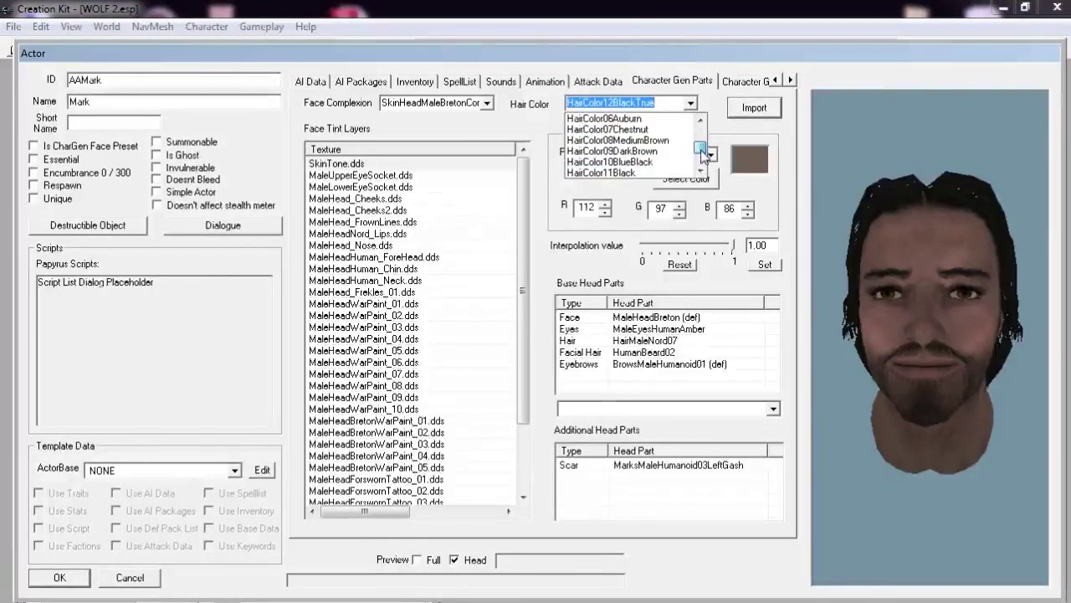
pyautogui.click(605, 119)
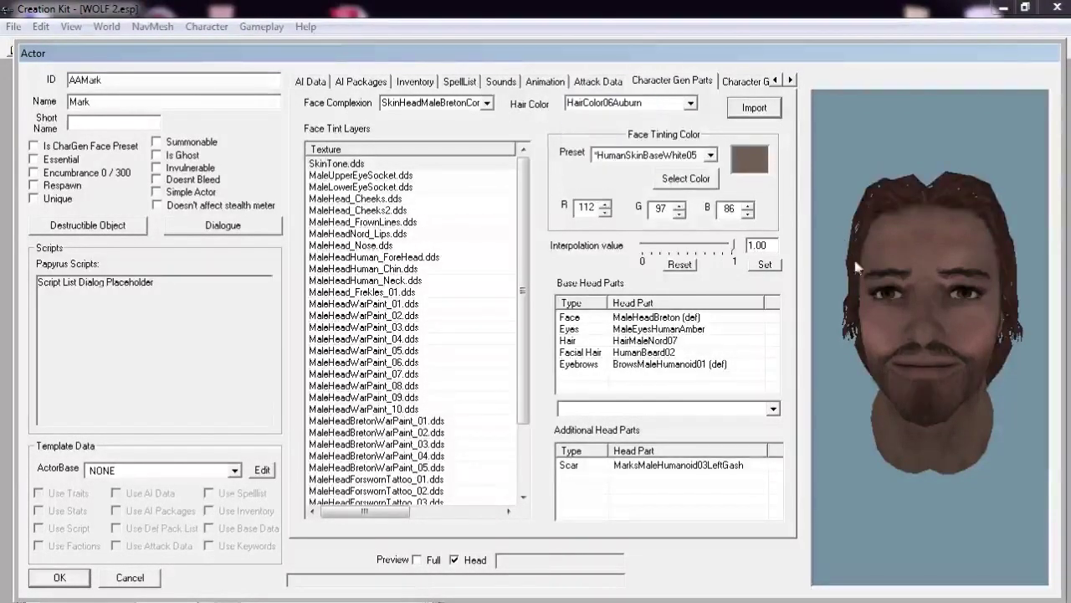
pyautogui.moveTo(856, 266); pyautogui.dragTo(906, 308)
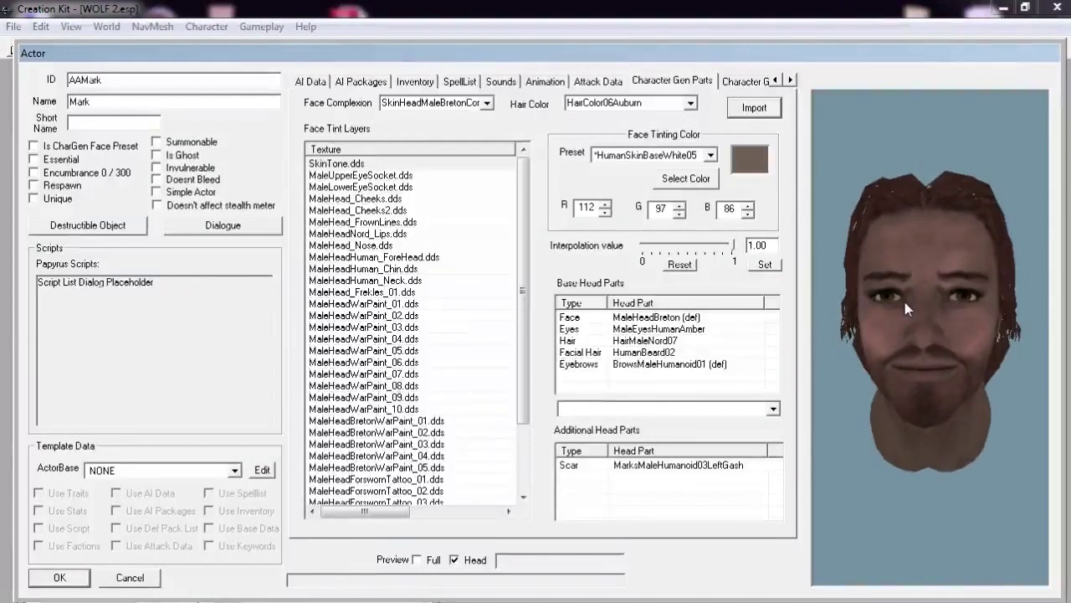
pyautogui.click(744, 81)
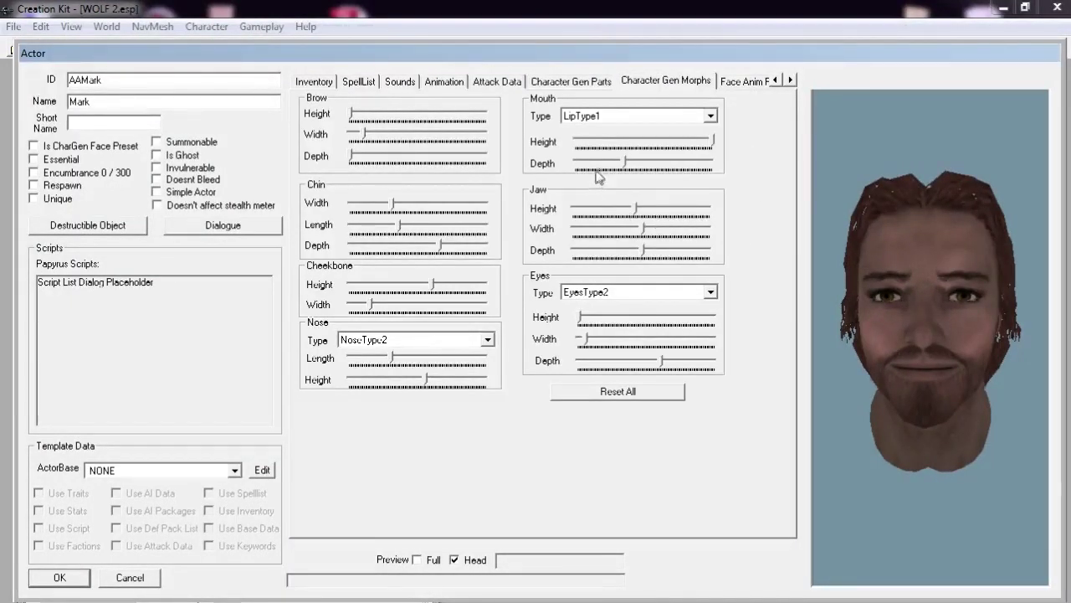
# Step: Set Mouth Type to LipType19 and Eyes Type to EyesType4
pyautogui.click(590, 117)
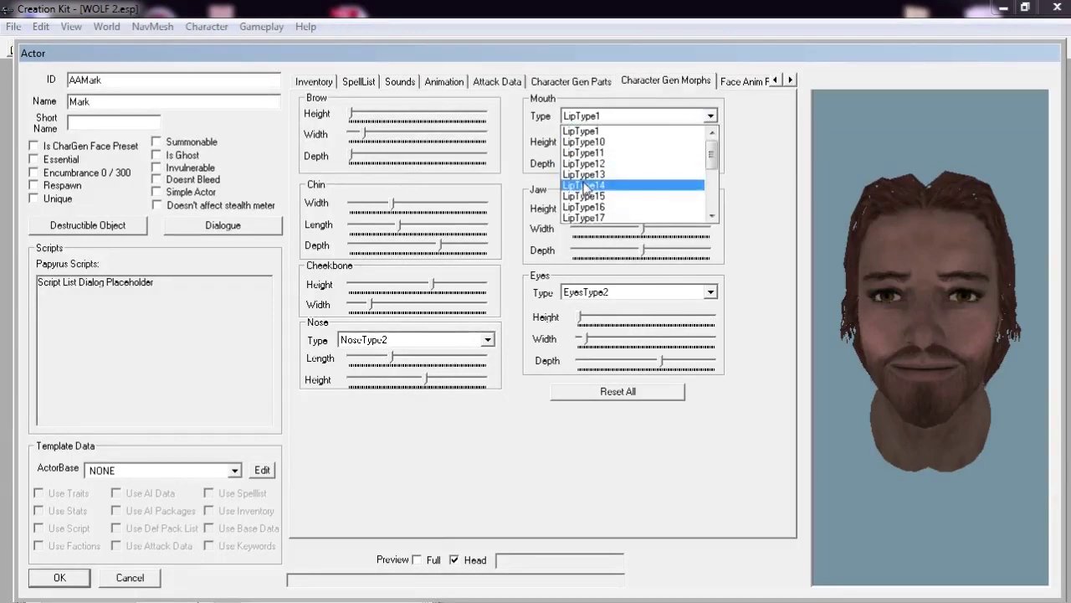
pyautogui.click(586, 186)
pyautogui.click(602, 122)
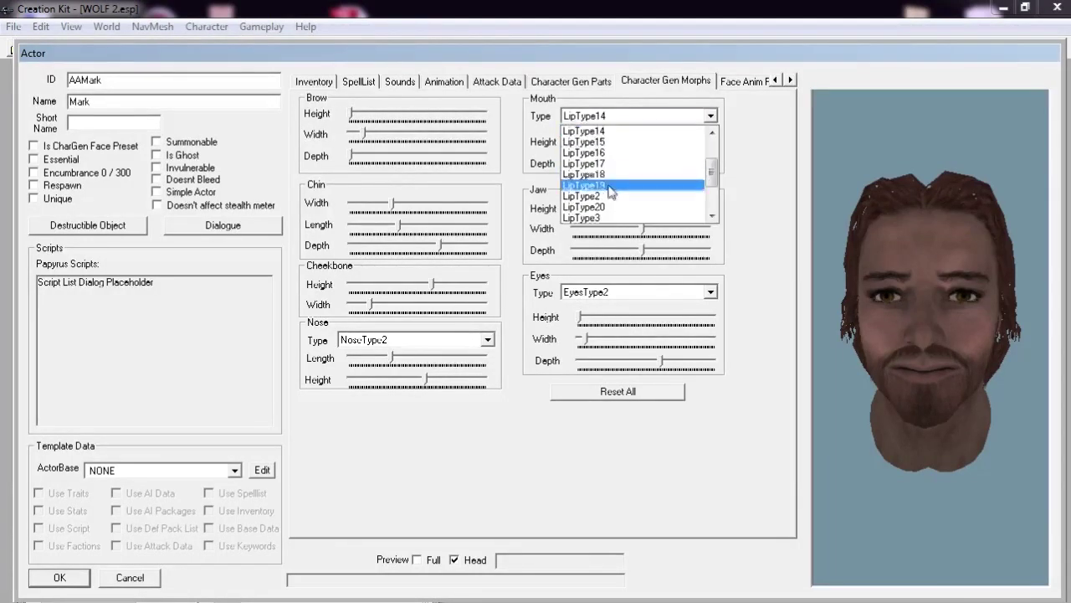
pyautogui.click(609, 186)
pyautogui.click(619, 292)
pyautogui.click(616, 373)
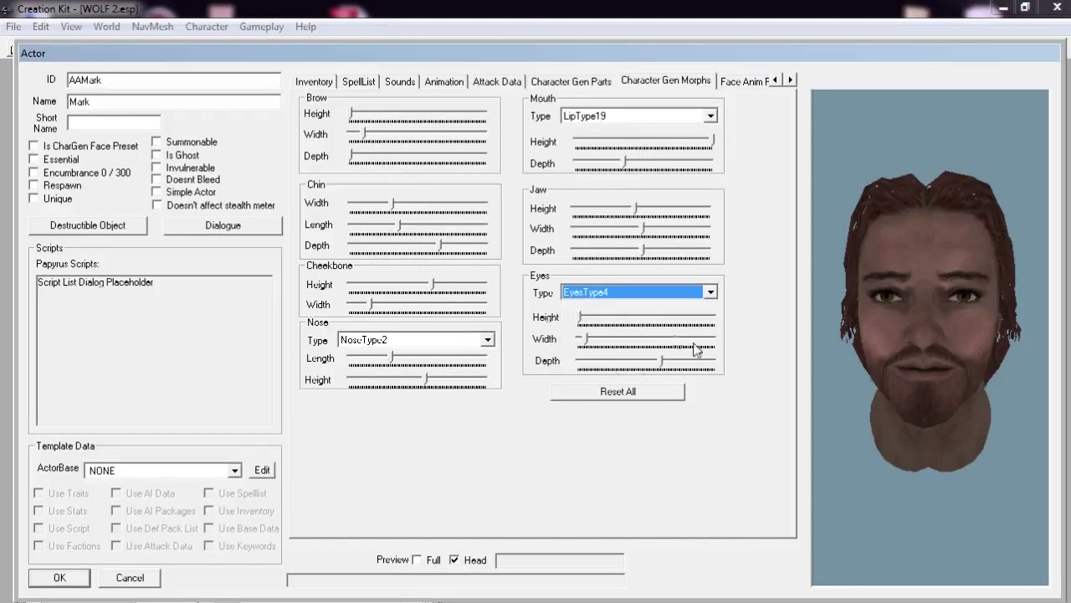
# Step: Raise the eyes, lower the cheekbones, and lengthen and narrow the chin with the morph sliders
pyautogui.moveTo(621, 323); pyautogui.dragTo(666, 325)
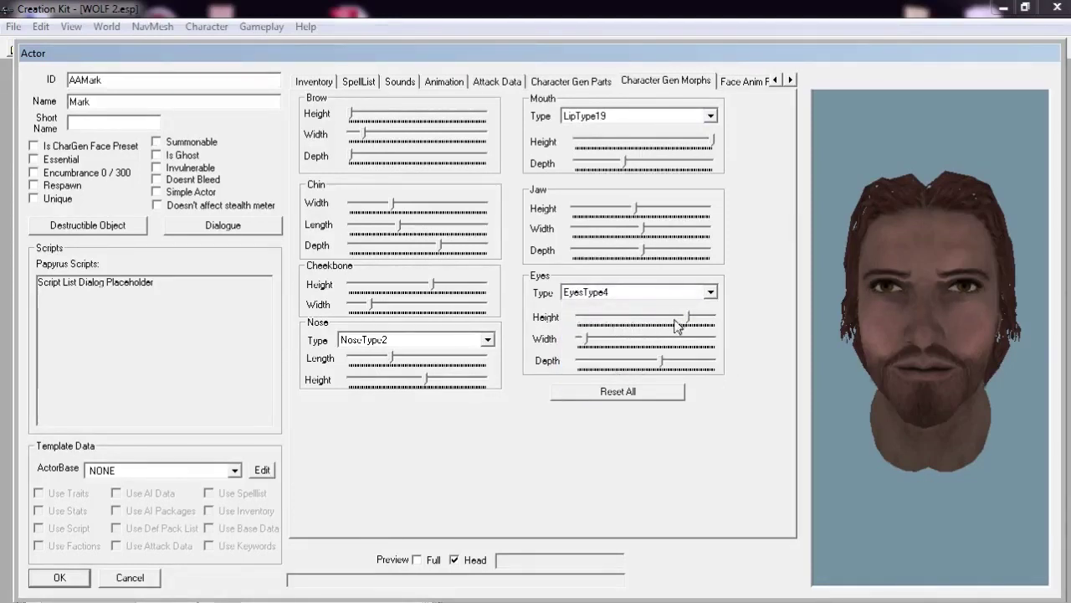
pyautogui.moveTo(387, 293); pyautogui.dragTo(365, 286)
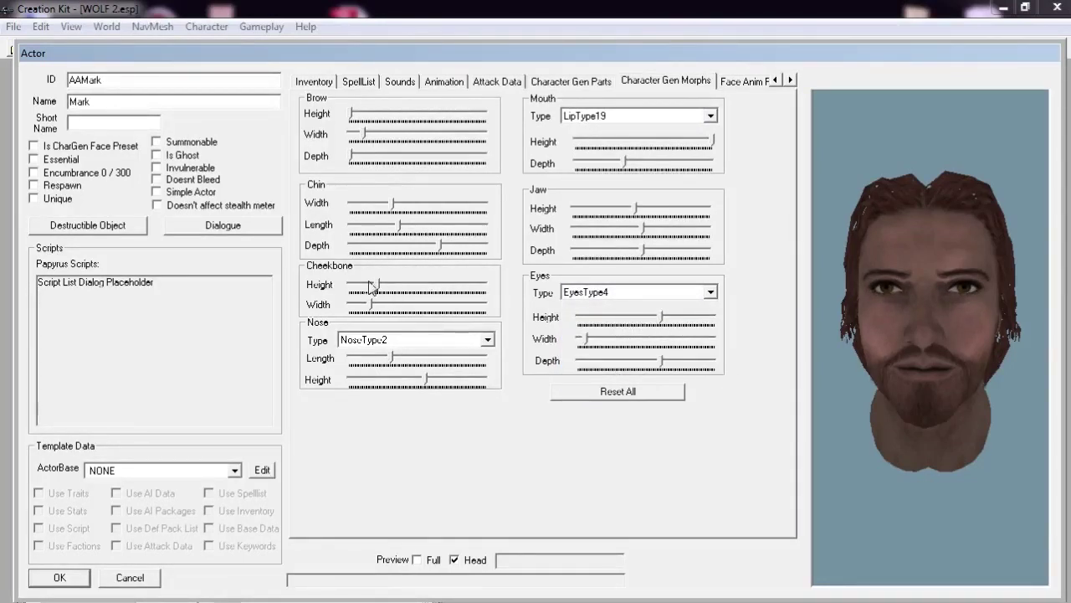
pyautogui.moveTo(407, 228); pyautogui.dragTo(463, 237)
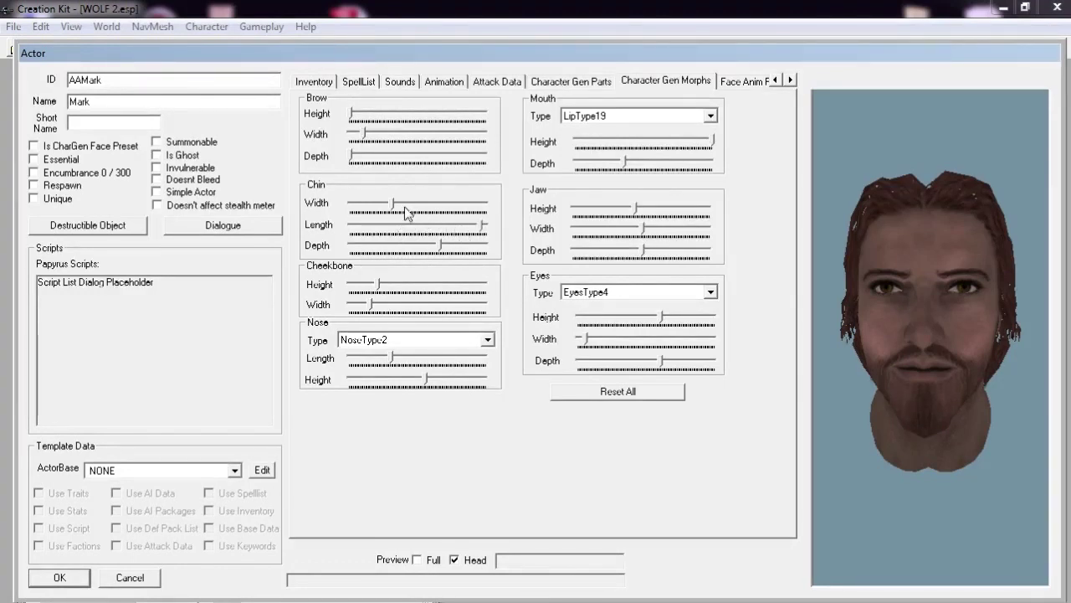
pyautogui.click(361, 209)
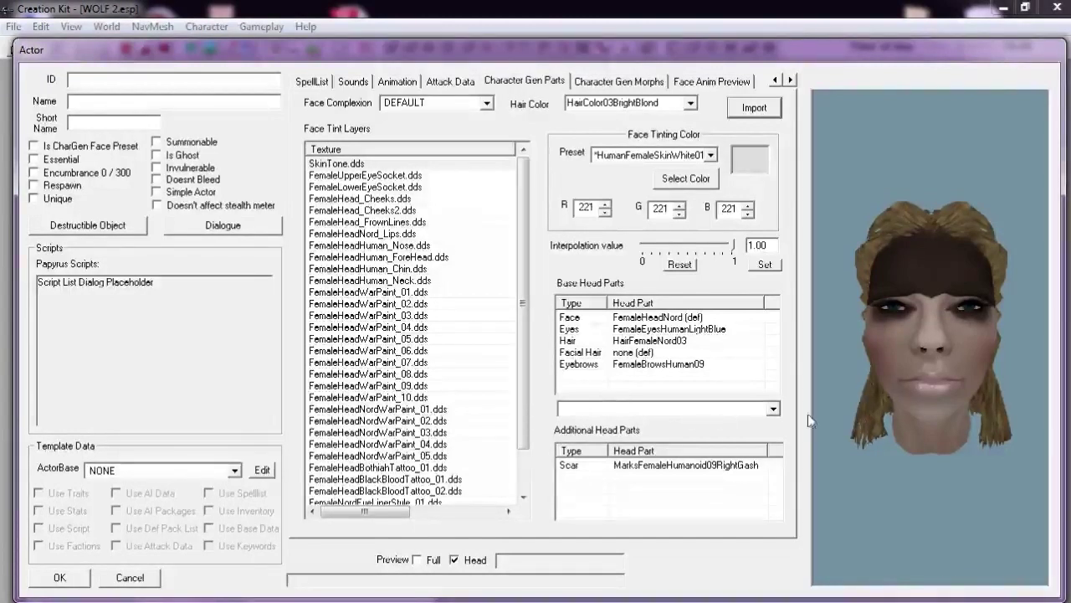
# Step: Set the FemaleUpperEyeSocket.dds tint layer to the *ColorAverage preset, check the eyes, and close the Actor window
pyautogui.moveTo(975, 365); pyautogui.dragTo(996, 377)
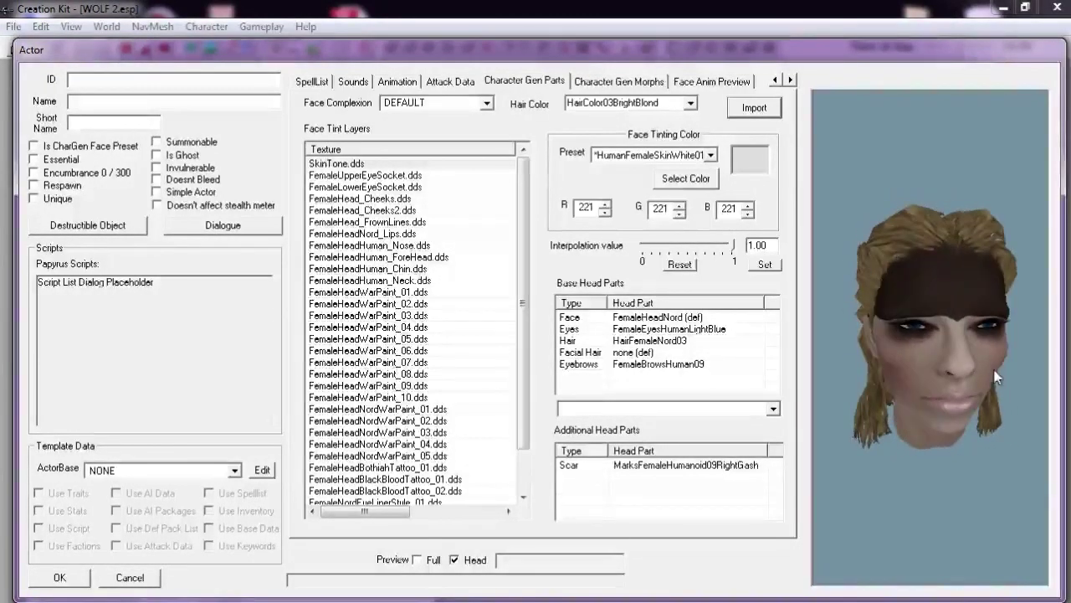
pyautogui.scroll(2, 953, 301)
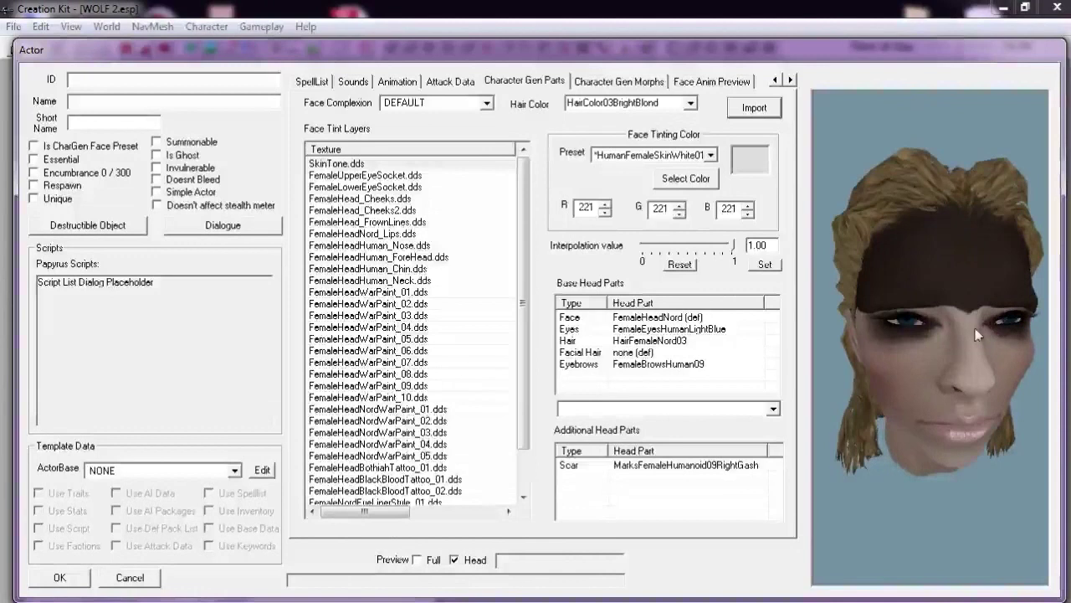
pyautogui.scroll(2, 976, 342)
pyautogui.moveTo(979, 349); pyautogui.dragTo(948, 331)
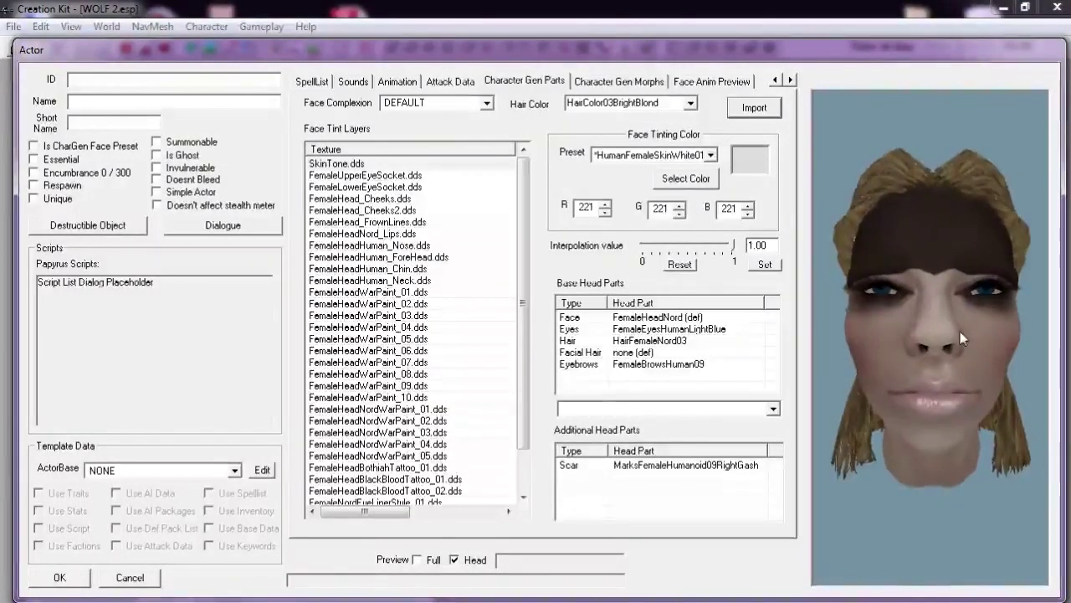
pyautogui.click(372, 179)
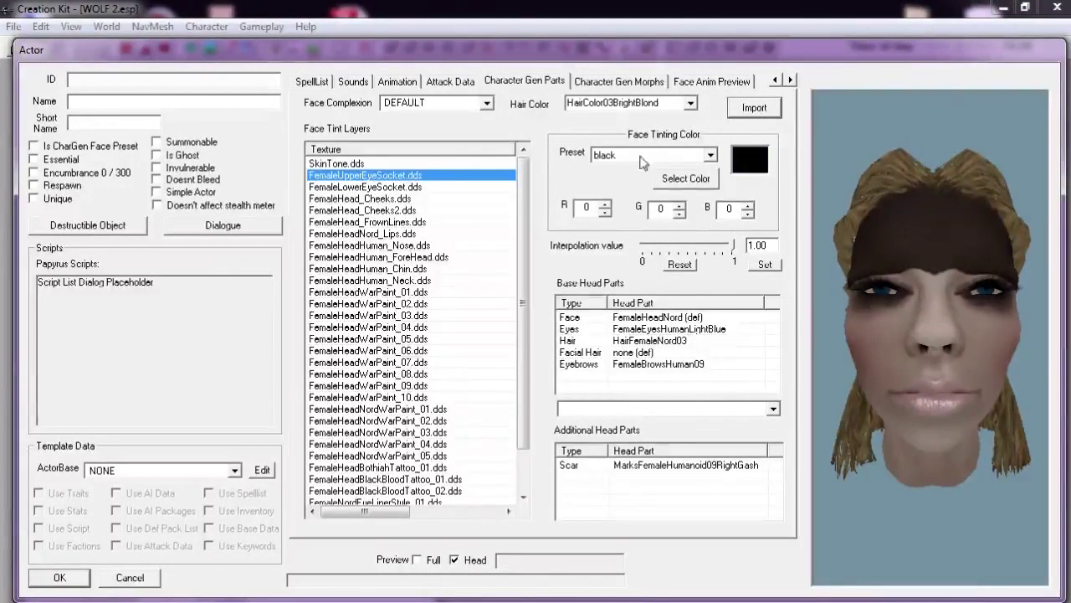
pyautogui.click(689, 159)
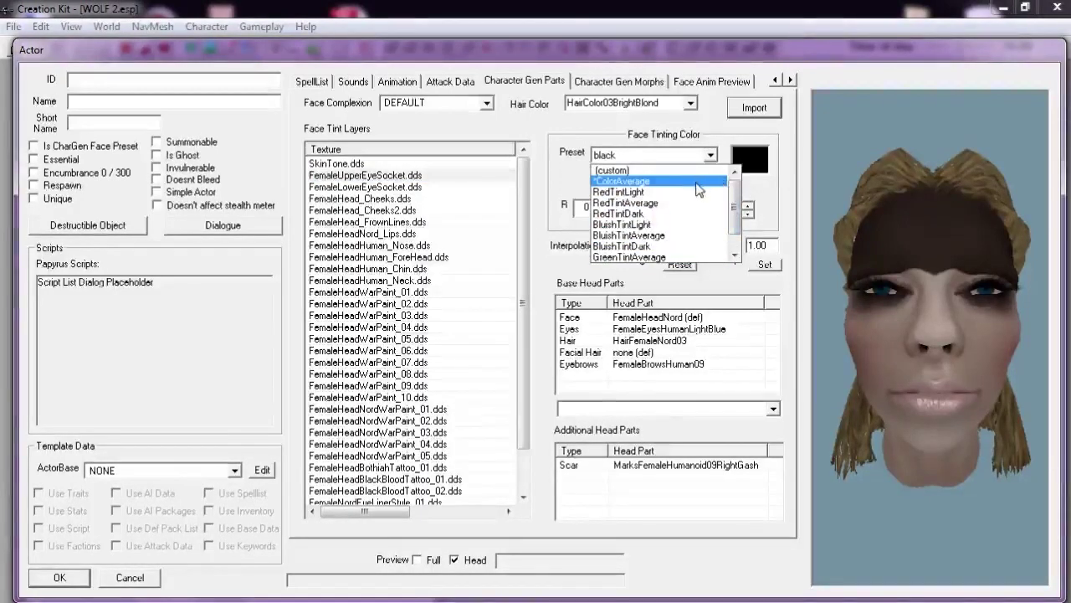
pyautogui.click(622, 181)
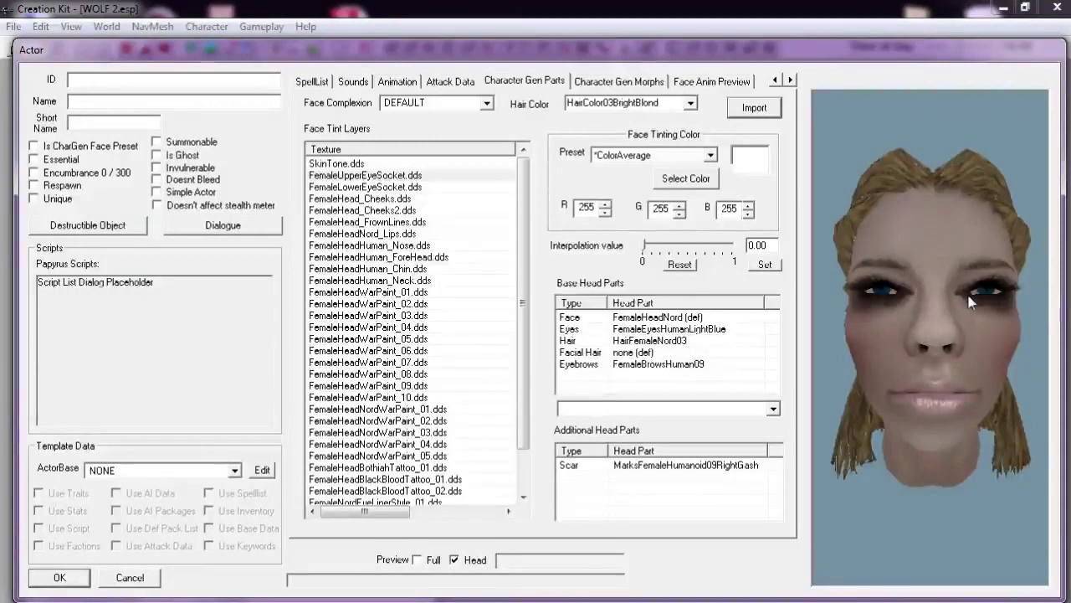
pyautogui.moveTo(971, 301); pyautogui.dragTo(965, 323)
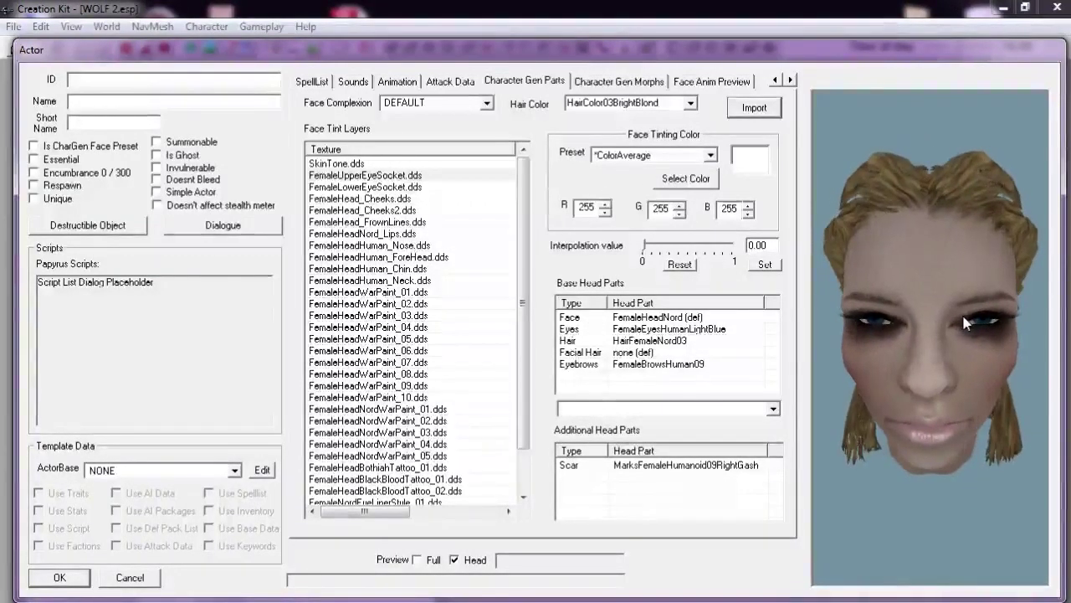
pyautogui.click(132, 577)
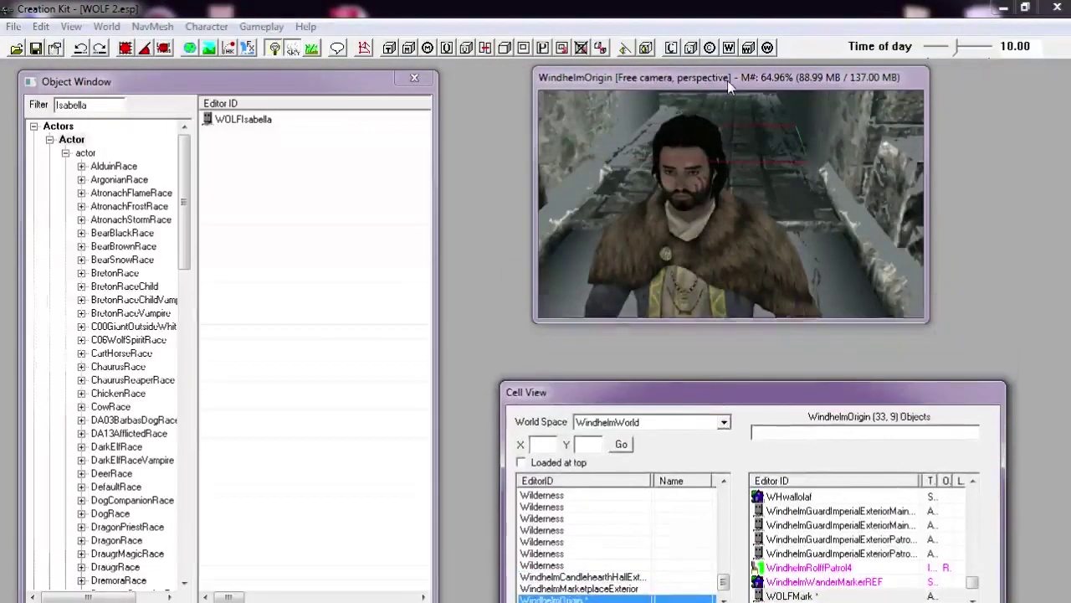
# Step: Zoom and orbit the WindhelmOrigin render camera around the bearded Mark on the bridge
pyautogui.scroll(3, 667, 233)
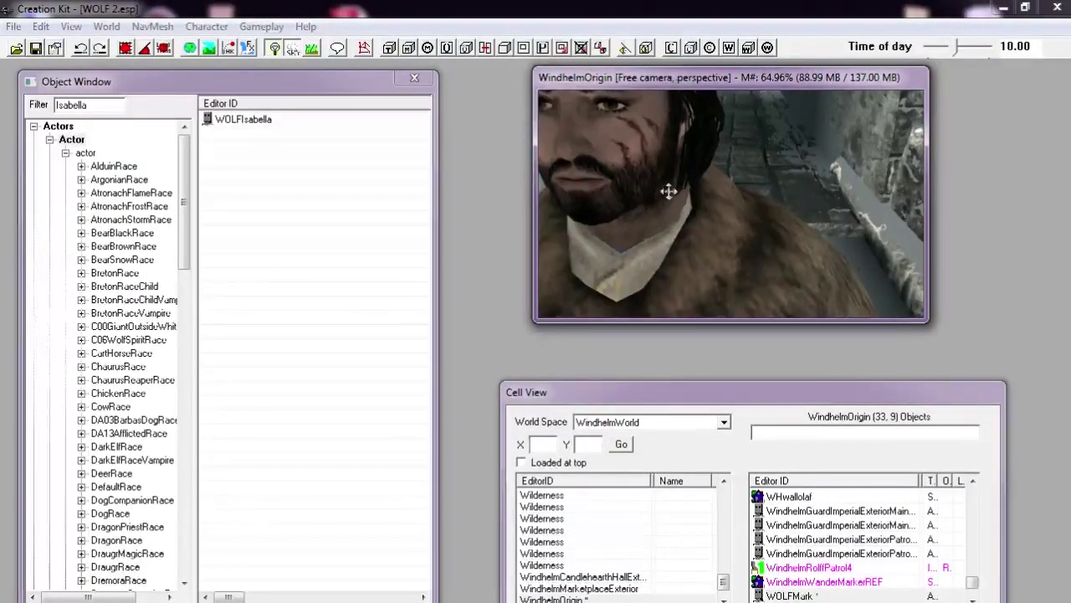
pyautogui.moveTo(667, 200); pyautogui.dragTo(673, 206, button='middle')
pyautogui.scroll(-3, 672, 206)
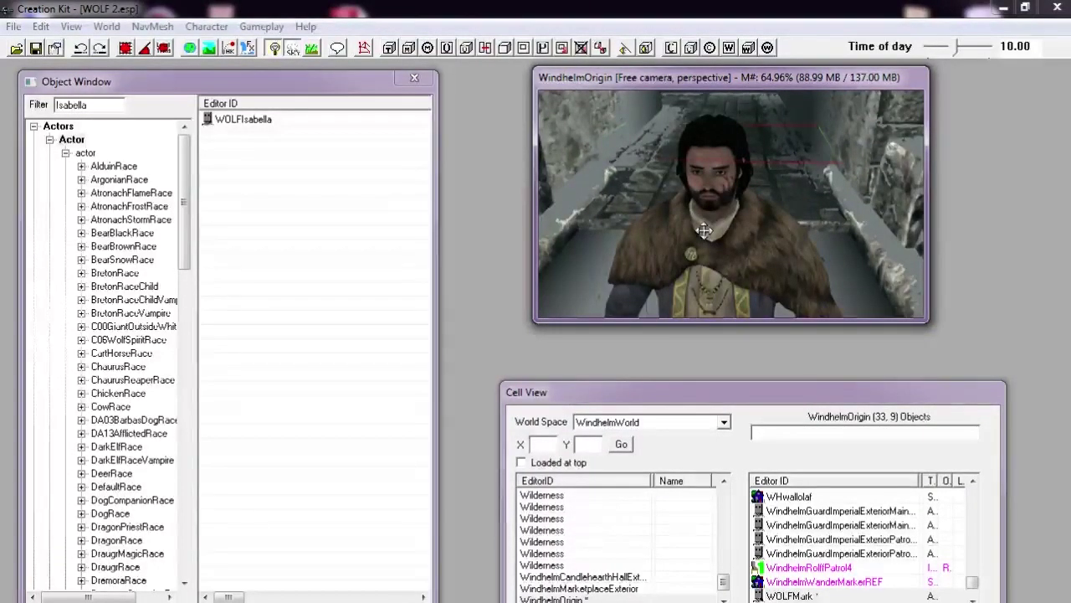
pyautogui.scroll(4, 704, 230)
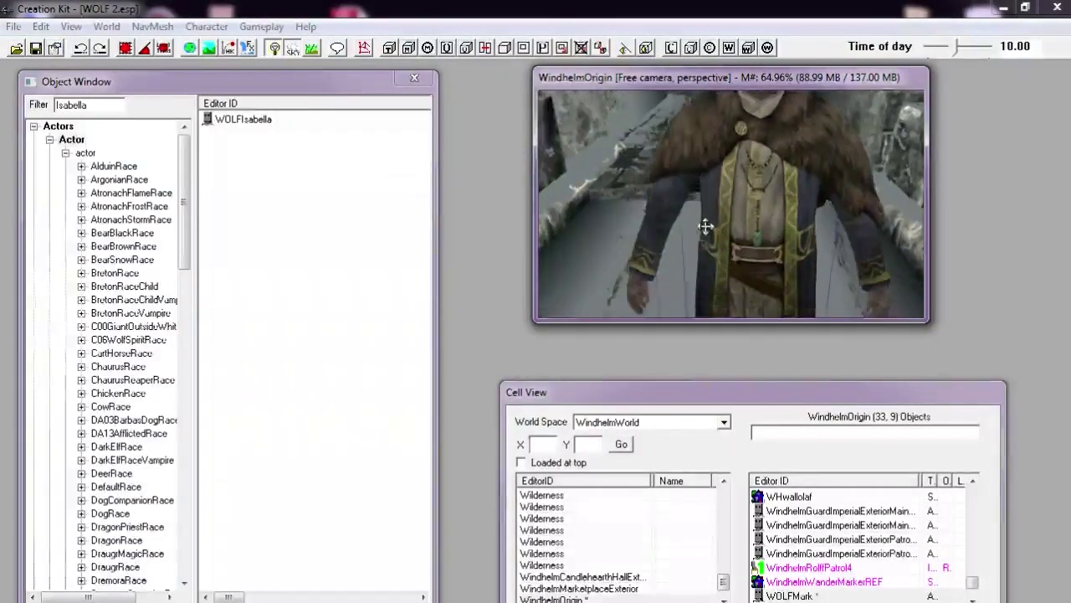
pyautogui.scroll(-2, 704, 229)
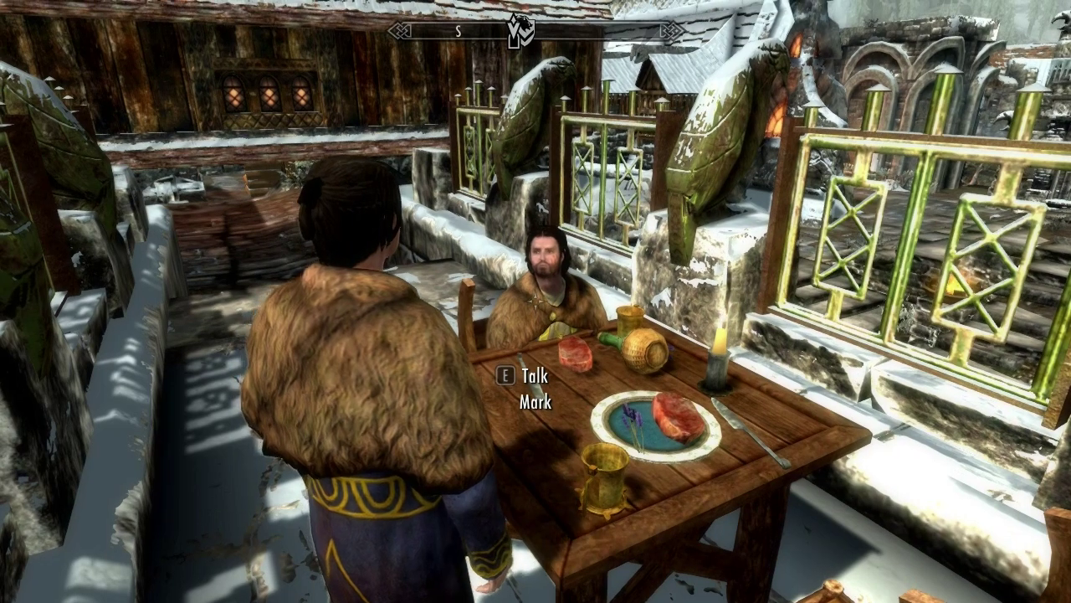
# Step: Switch to first-person view beside Mark, open the console and start a command with 'f'
pyautogui.press('f')
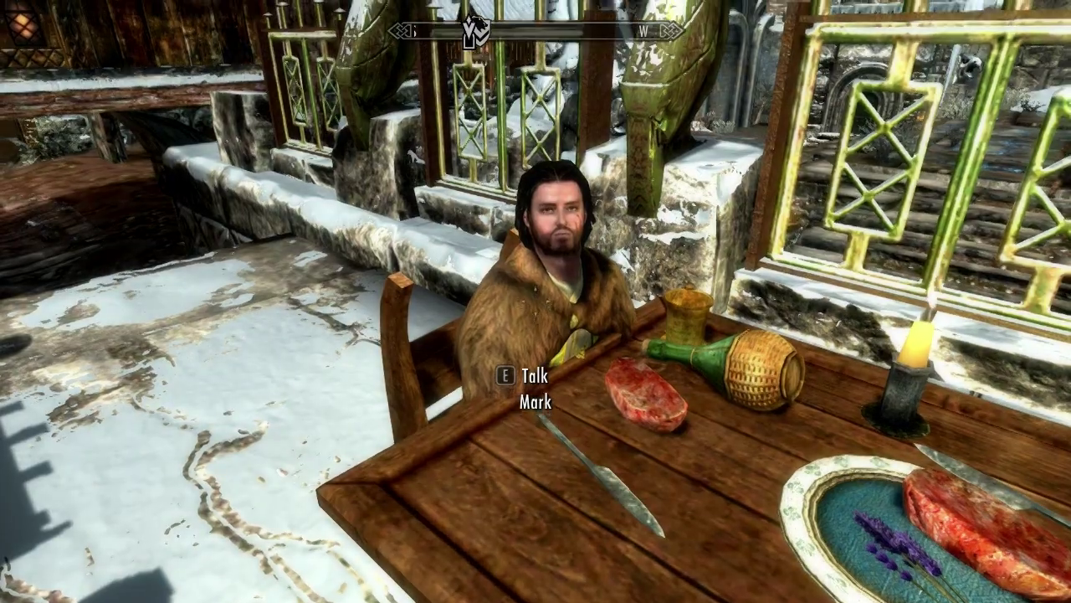
pyautogui.press('`')
pyautogui.write('f')
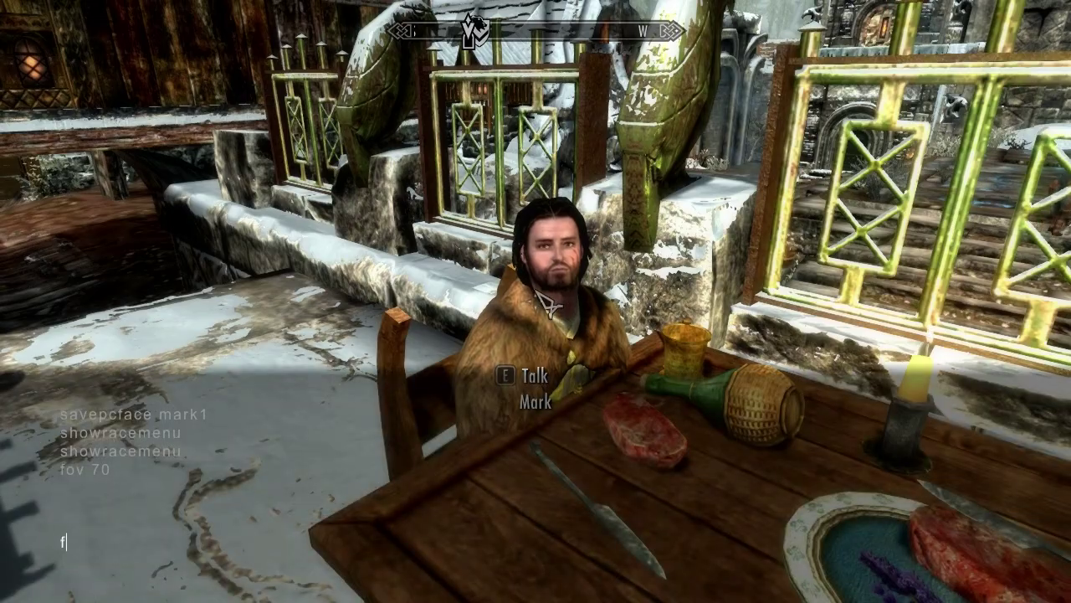